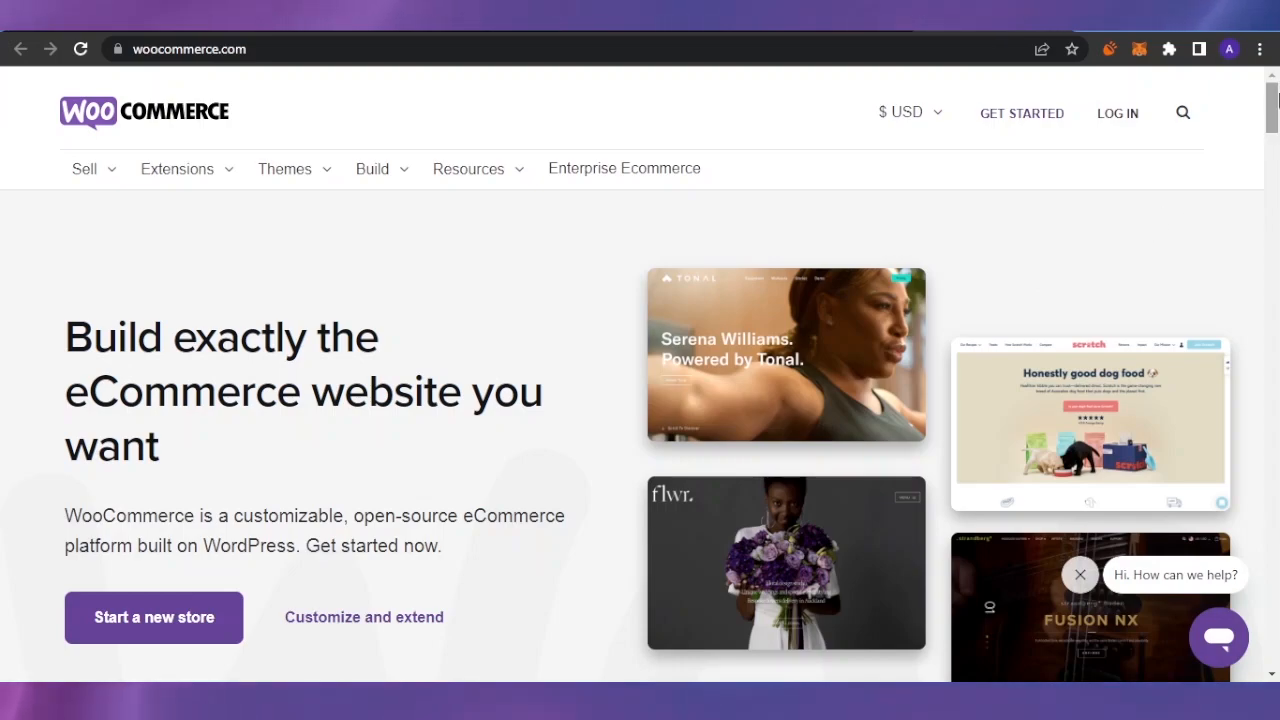
Look through the WooCommerce homepage, from the store-building options to the extension, developer, mobile app and high-volume store sections
drag(1273, 100, 1273, 104)
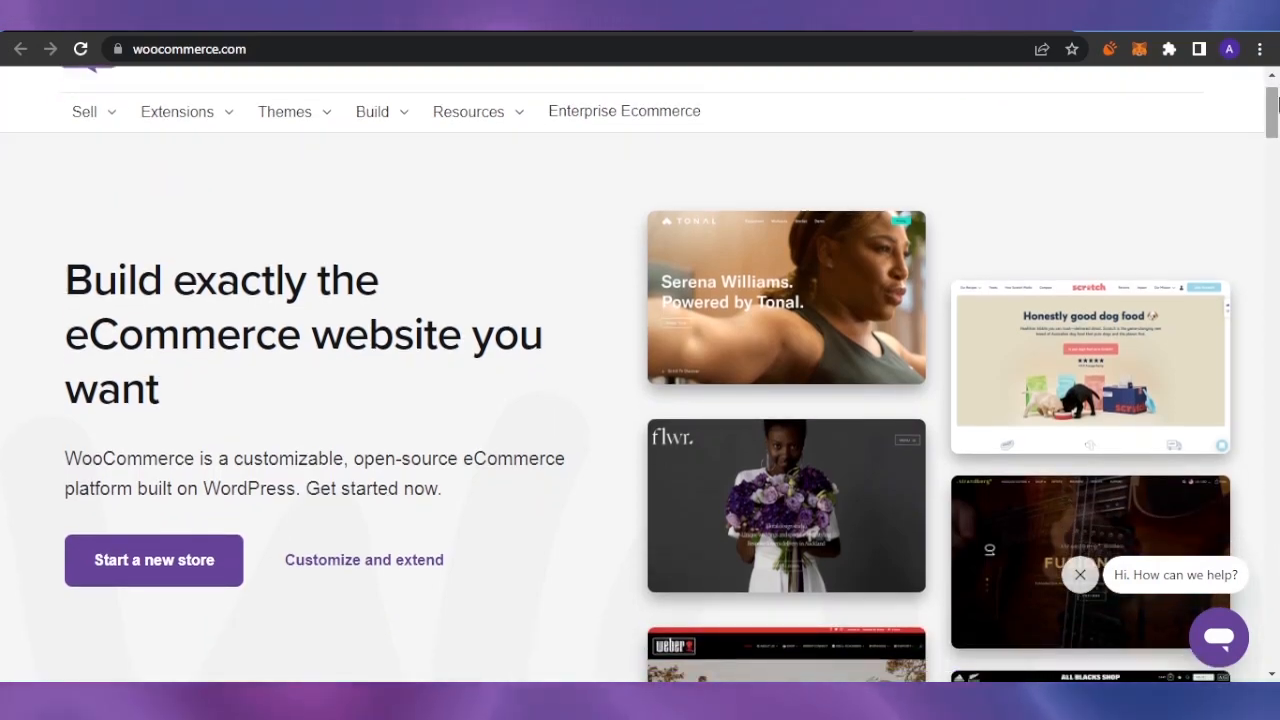
drag(1273, 118, 1275, 175)
scroll(640, 400, down, 1)
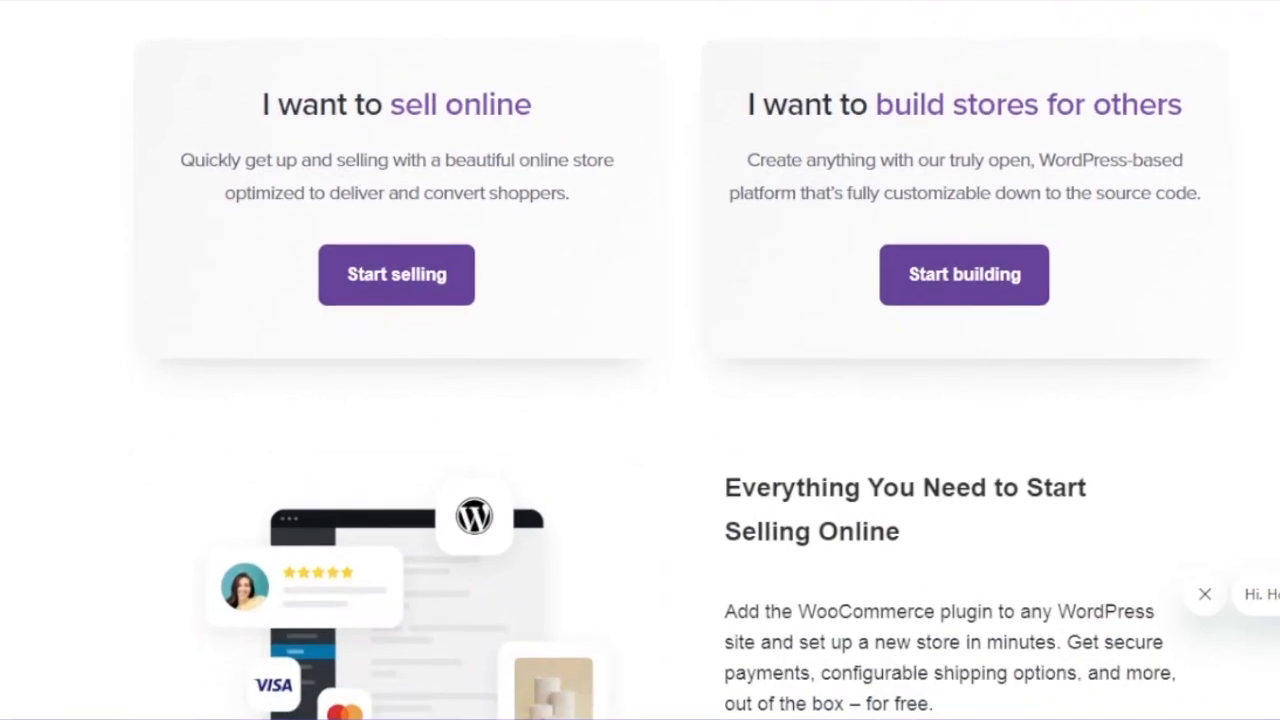
scroll(640, 400, down, 3)
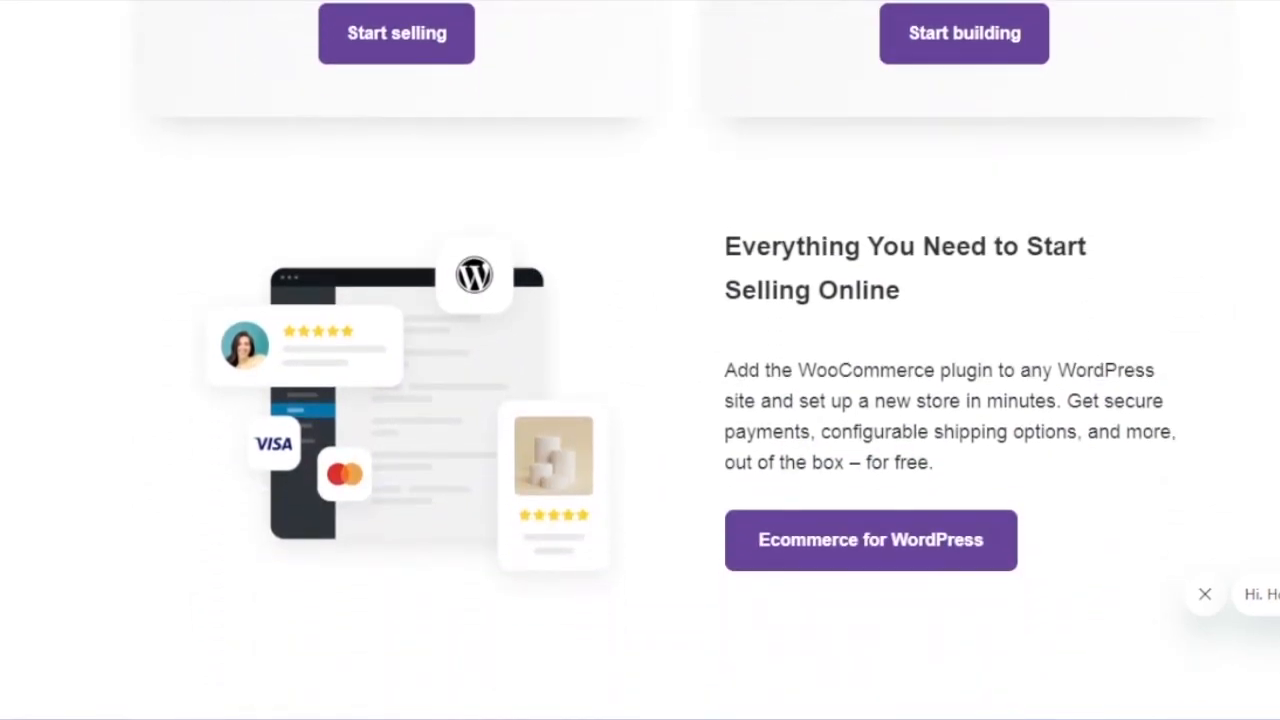
scroll(640, 400, down, 3)
scroll(640, 400, down, 2)
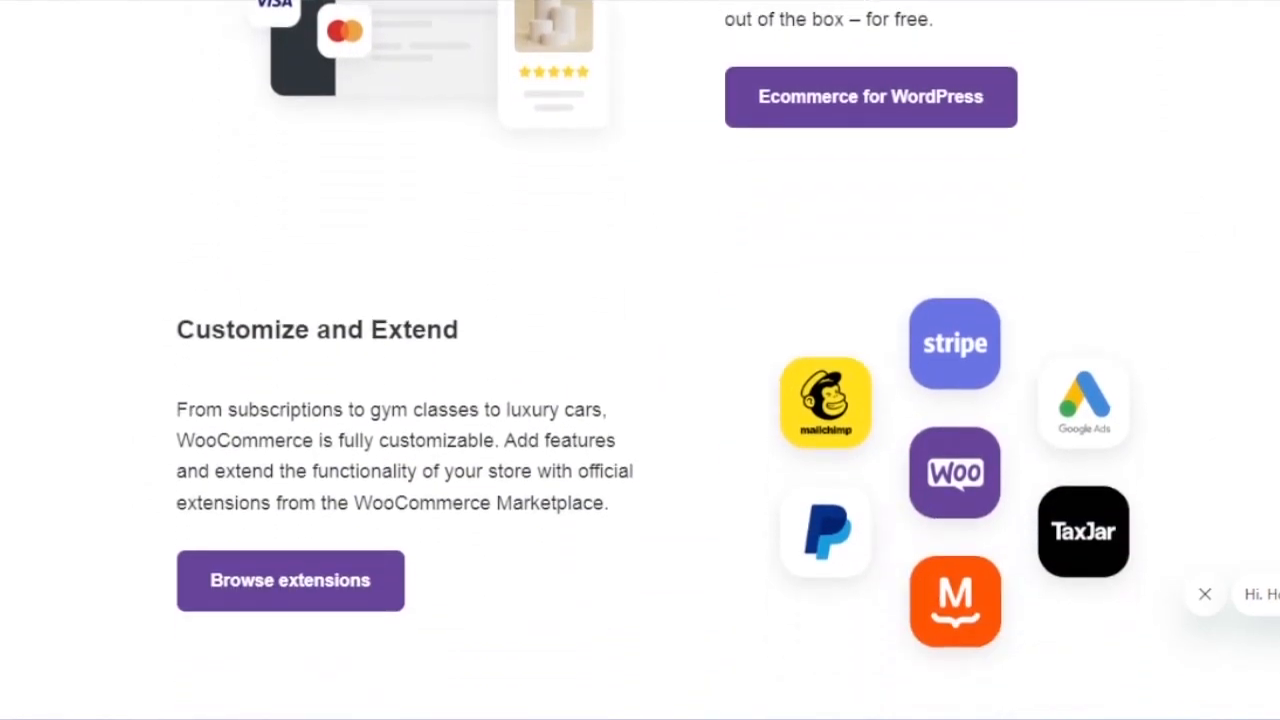
scroll(640, 400, down, 1)
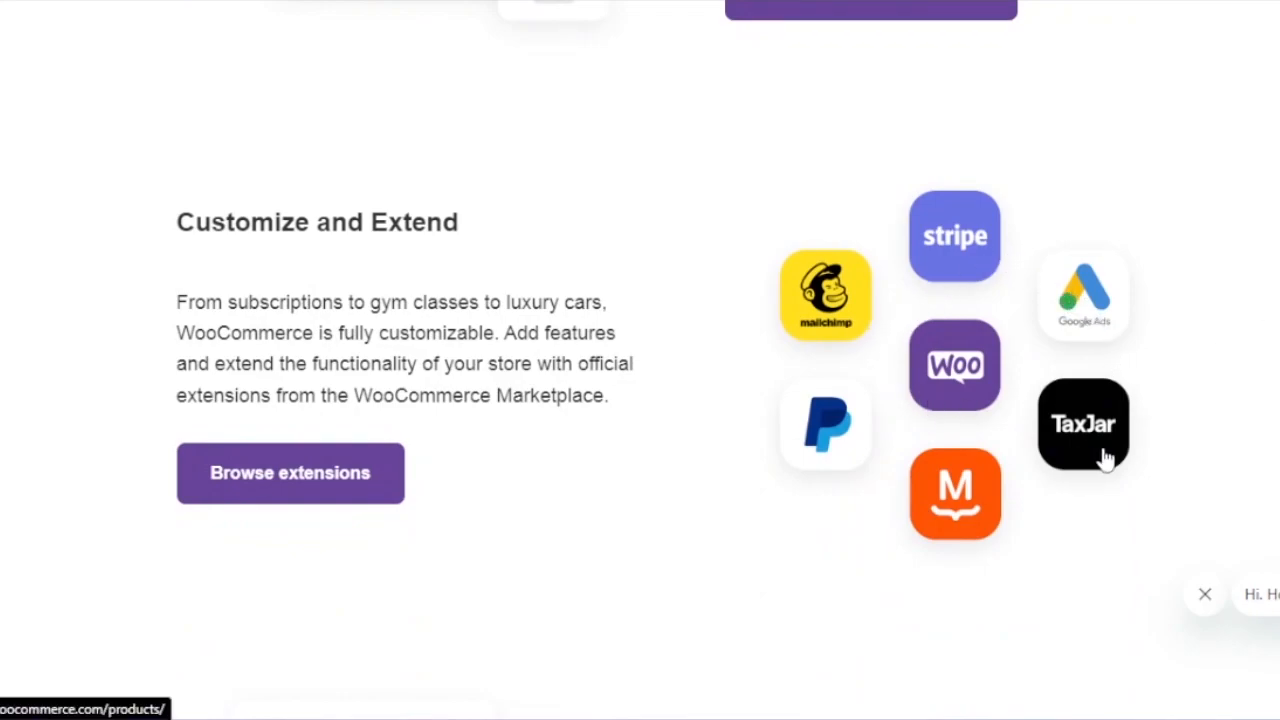
scroll(640, 360, down, 8)
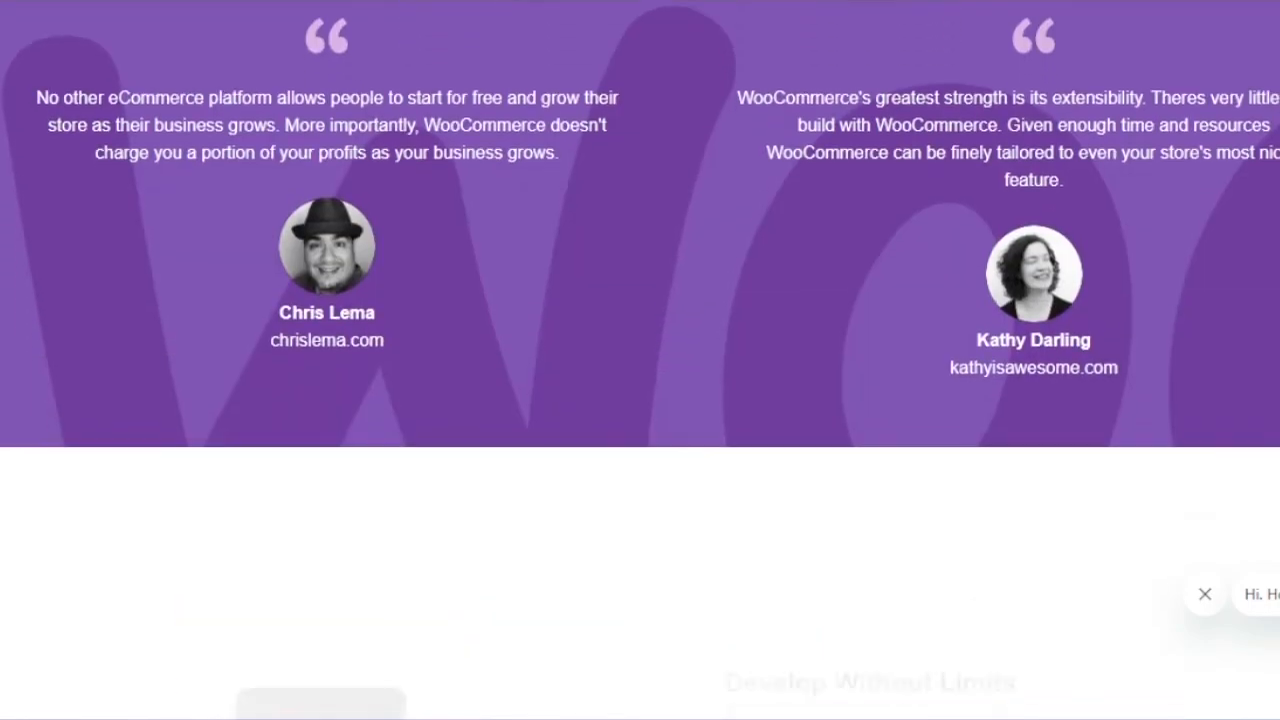
scroll(640, 360, down, 6)
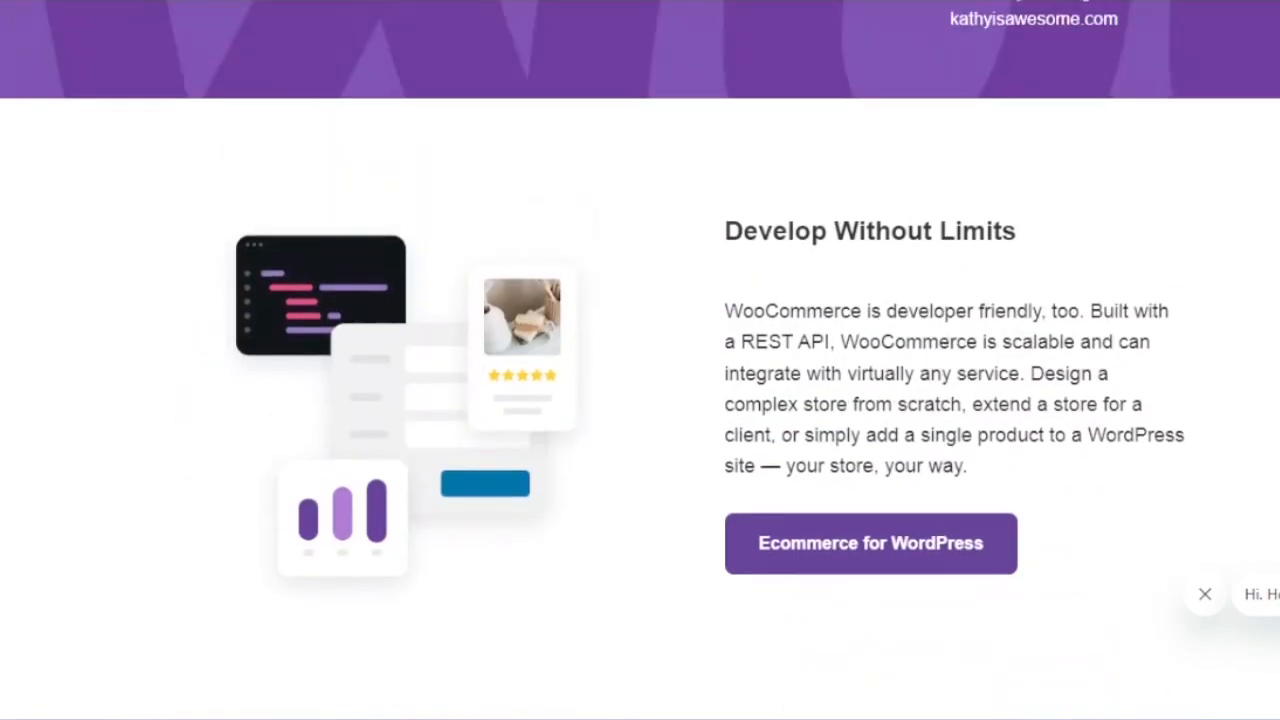
scroll(640, 360, up, 15)
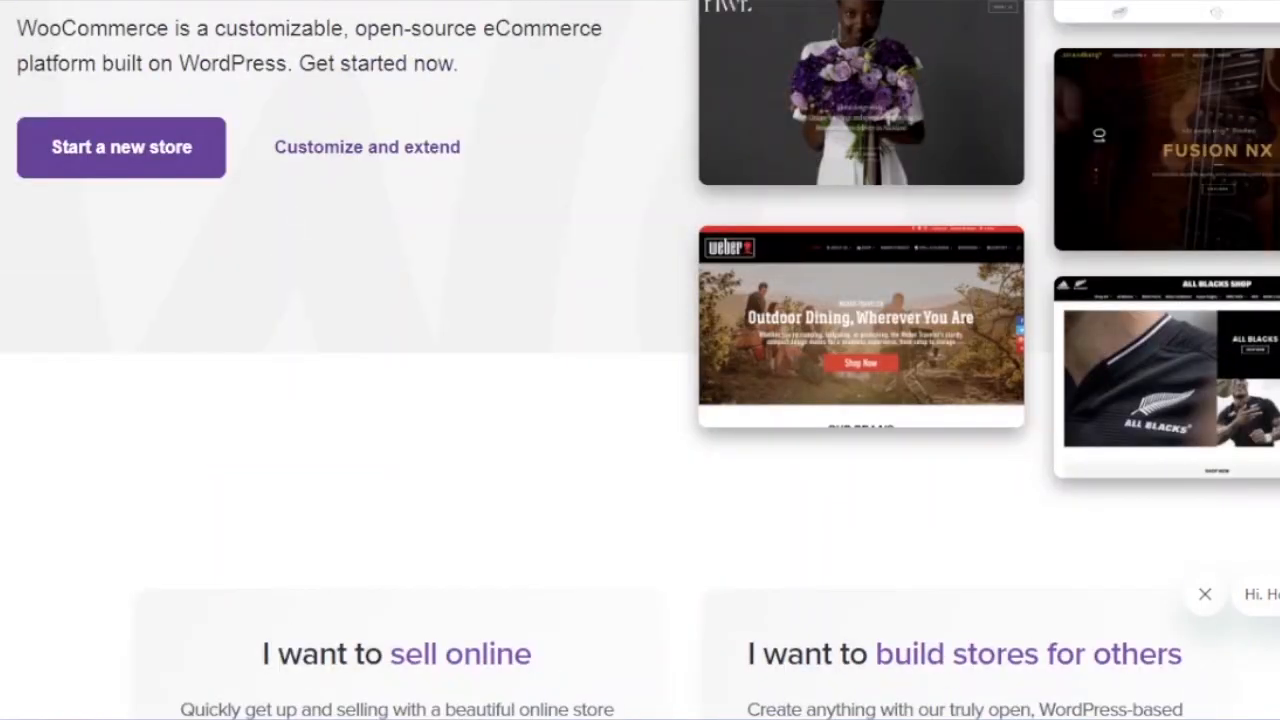
scroll(640, 360, up, 5)
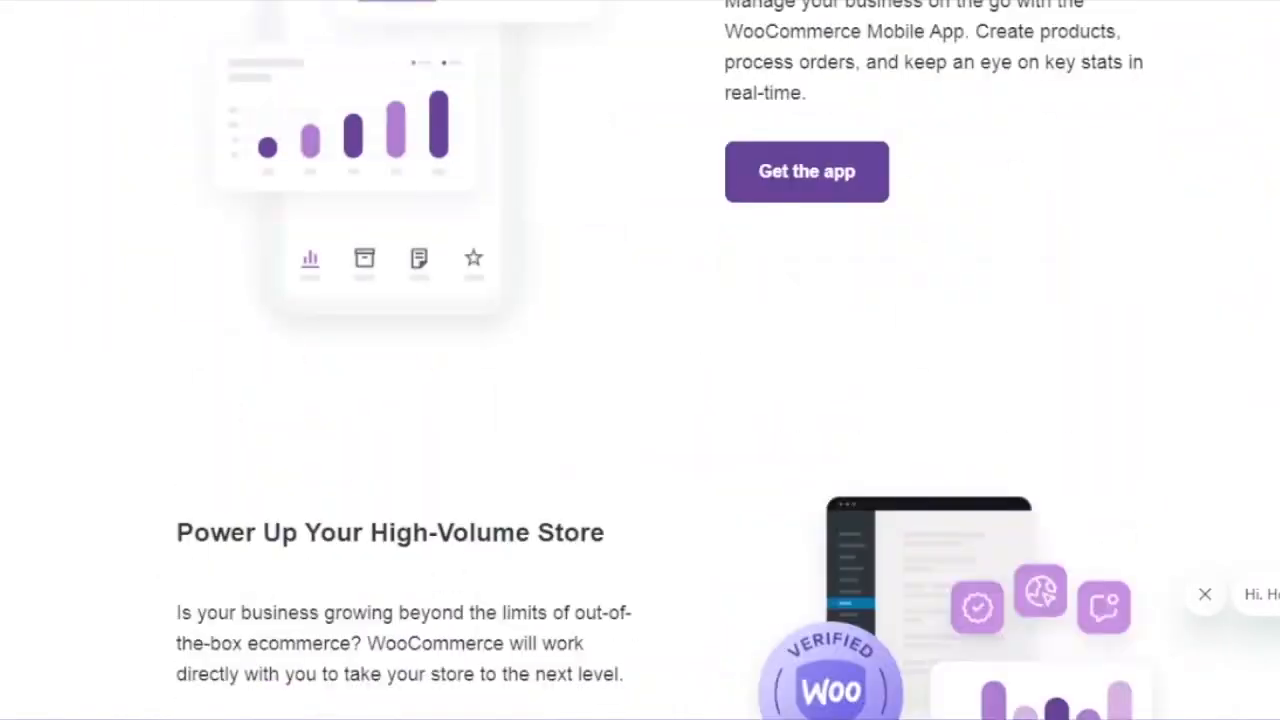
scroll(640, 360, up, 12)
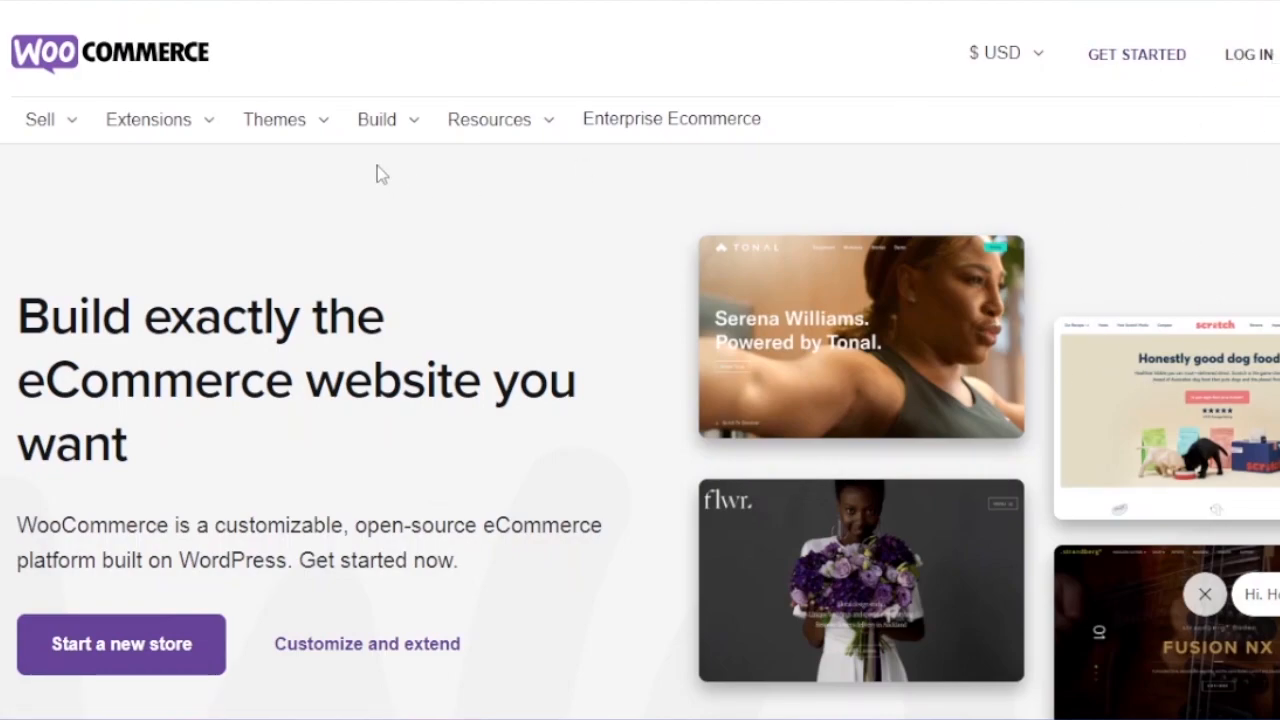
Review the options the WooCommerce site offers under Themes, Extensions, Sell, Resources and Build
mouse_move(329, 131)
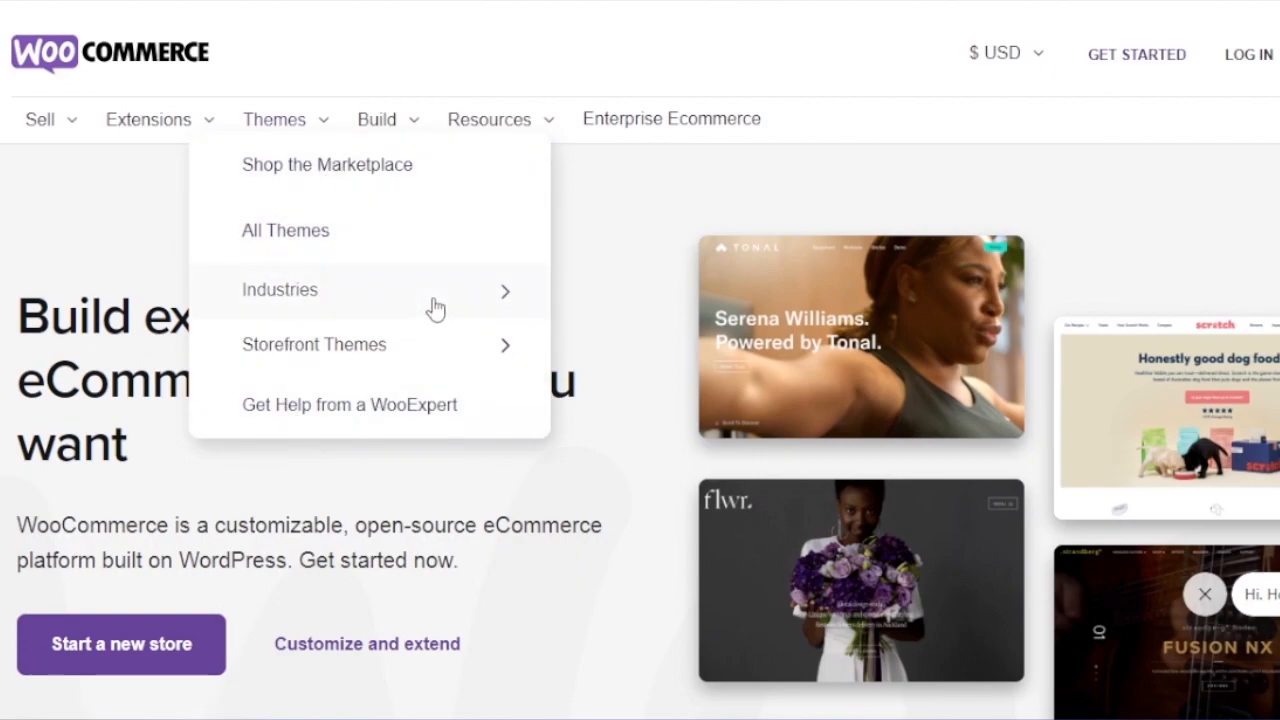
mouse_move(177, 134)
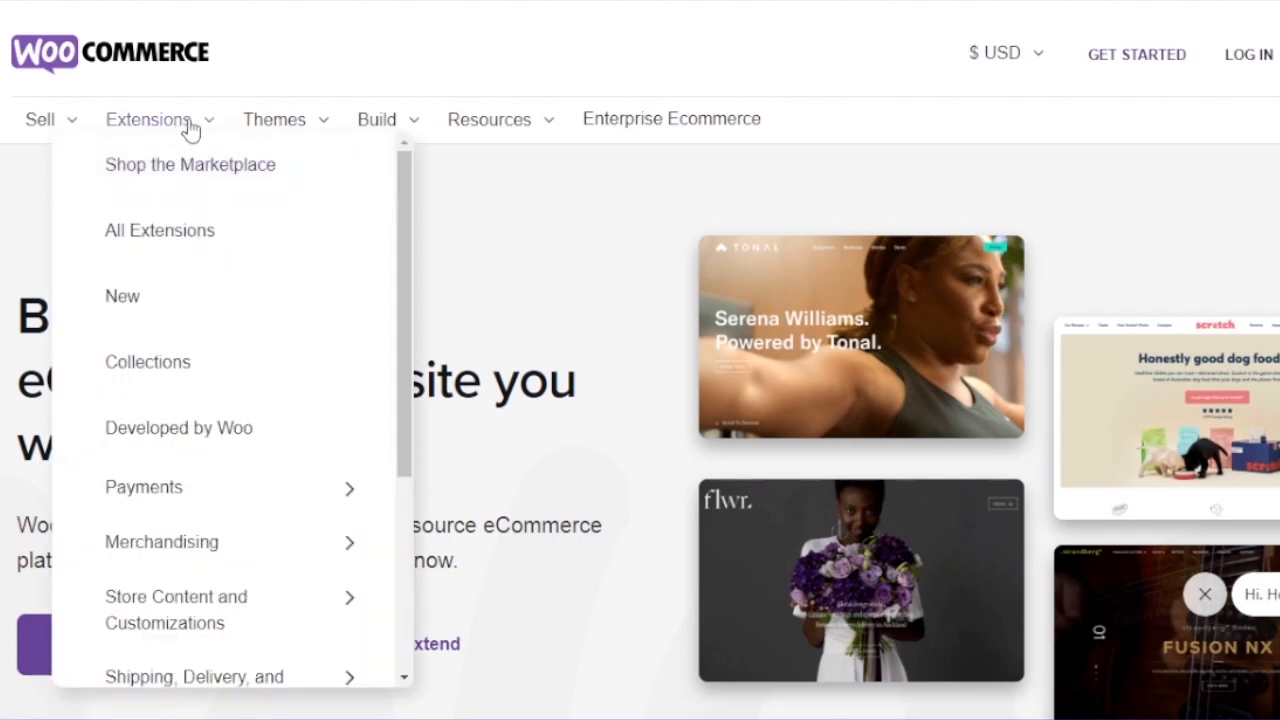
mouse_move(72, 127)
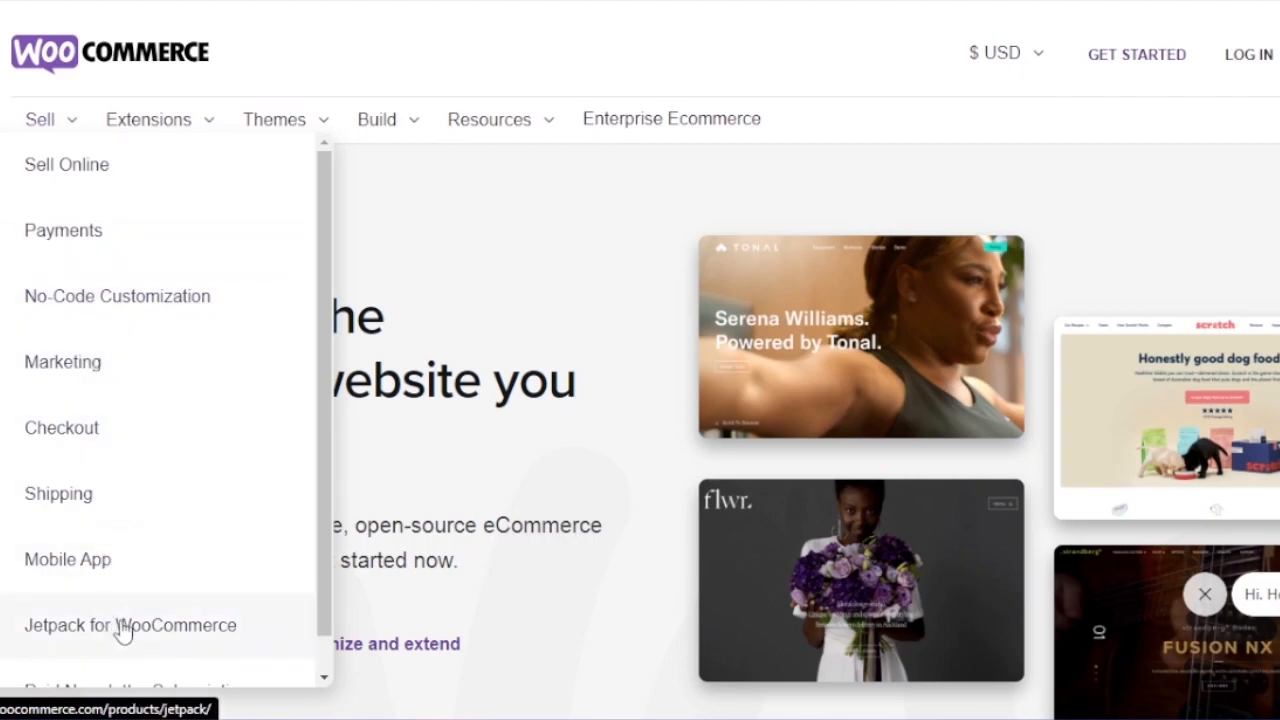
mouse_move(497, 122)
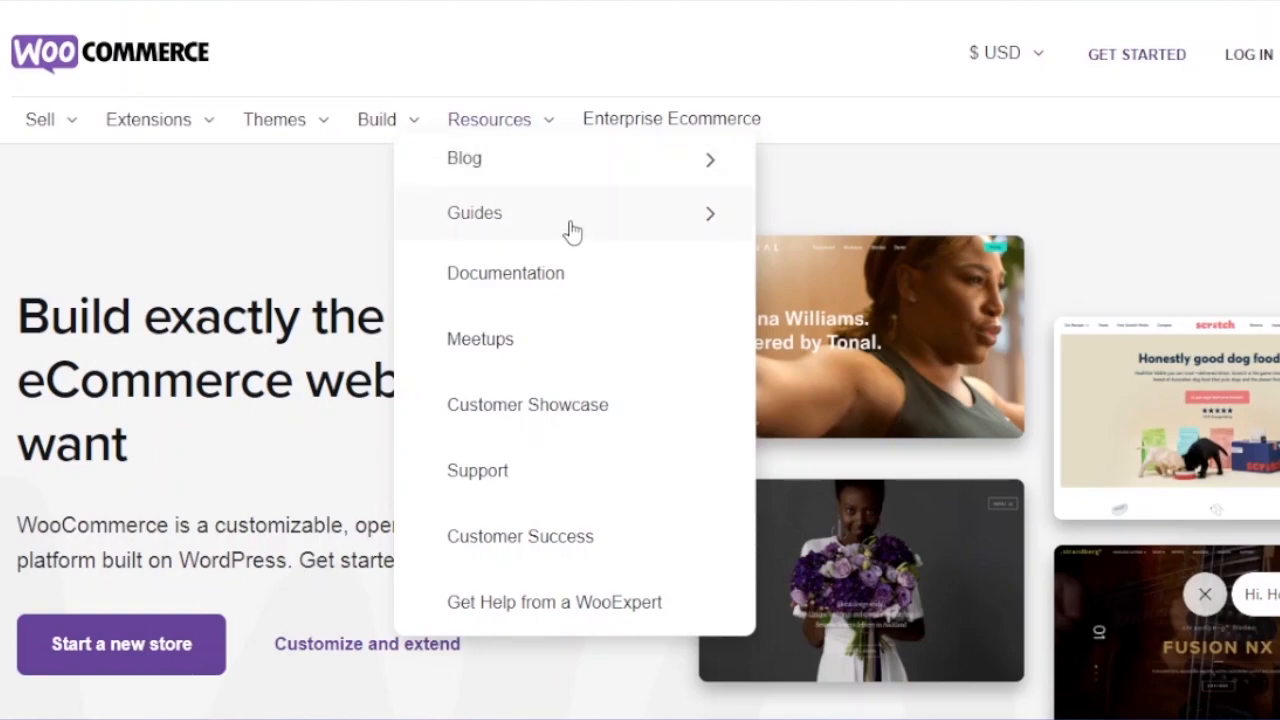
mouse_move(400, 129)
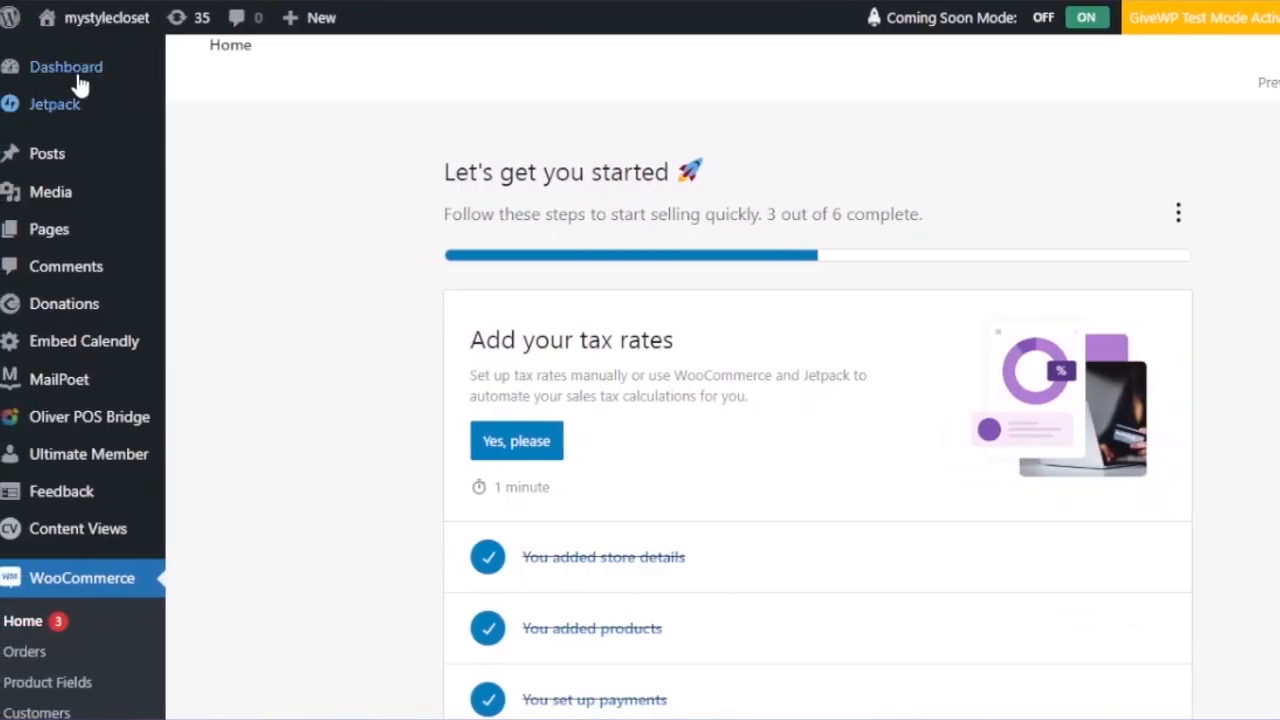
Open the Dashboard of the WordPress site and look through its notices and admin sections
click(79, 78)
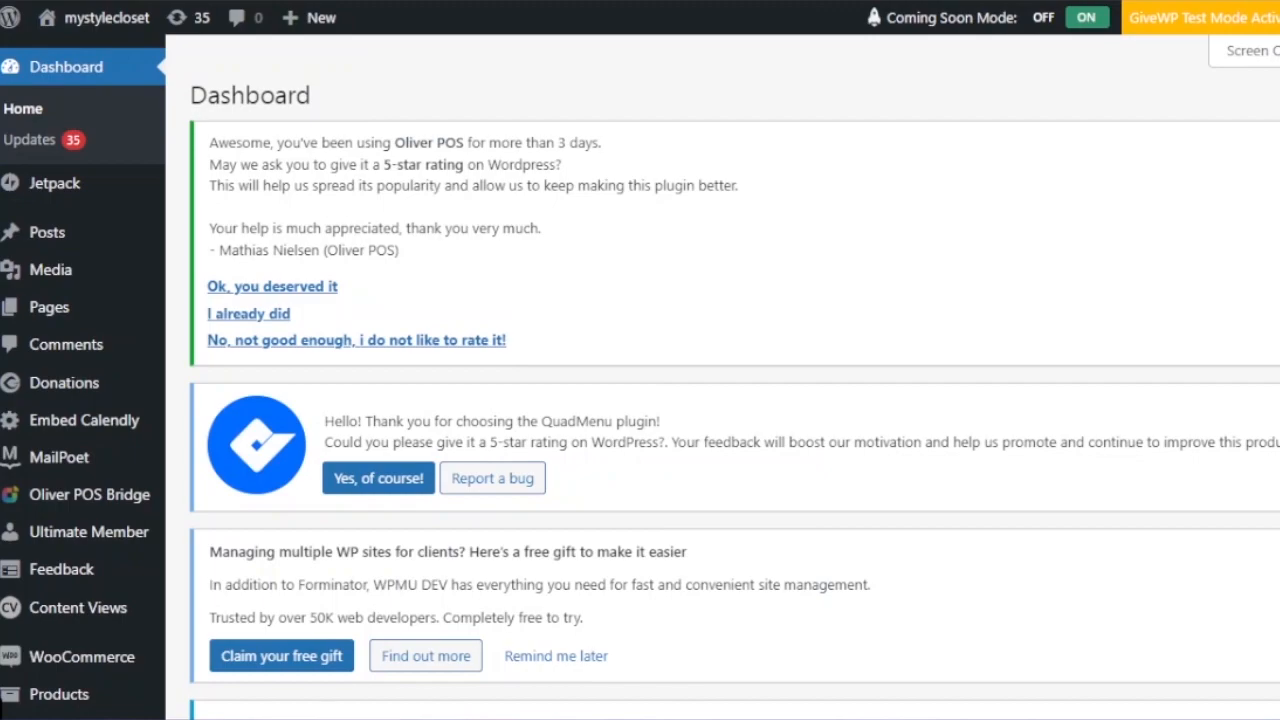
scroll(720, 400, down, 10)
scroll(720, 400, up, 12)
scroll(640, 376, down, 3)
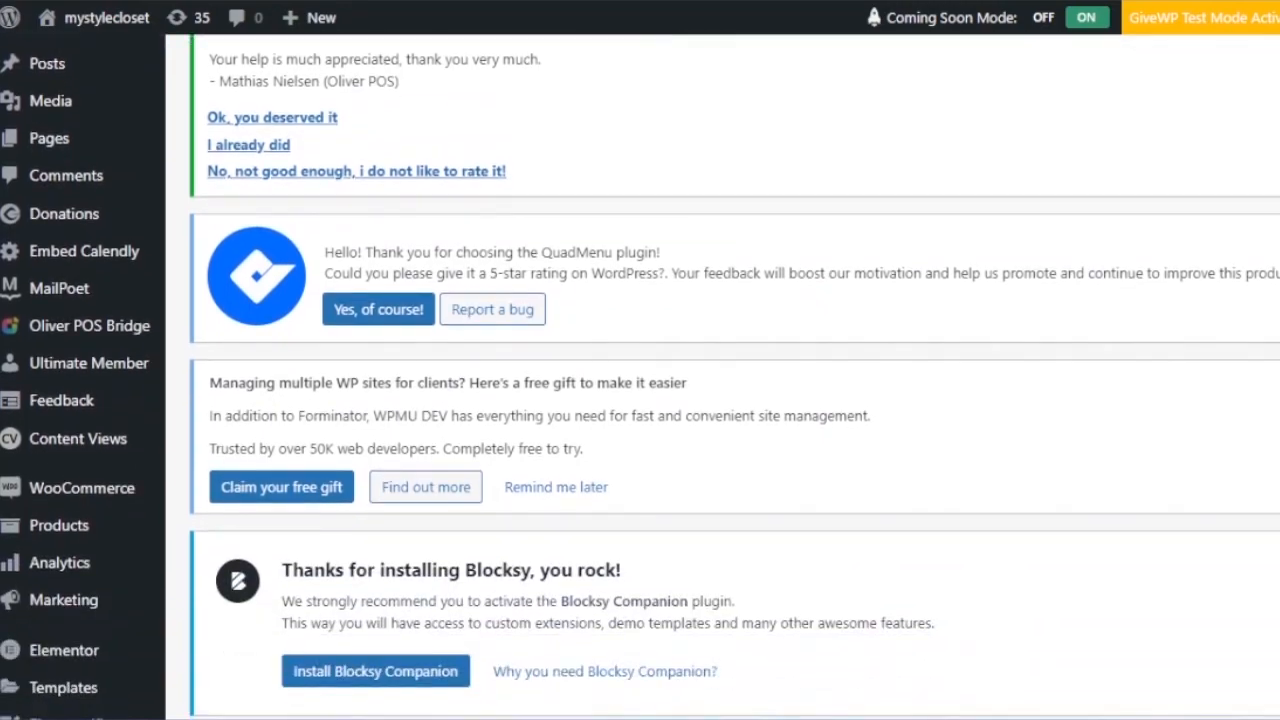
scroll(1195, 171, up, 3)
scroll(1195, 171, down, 6)
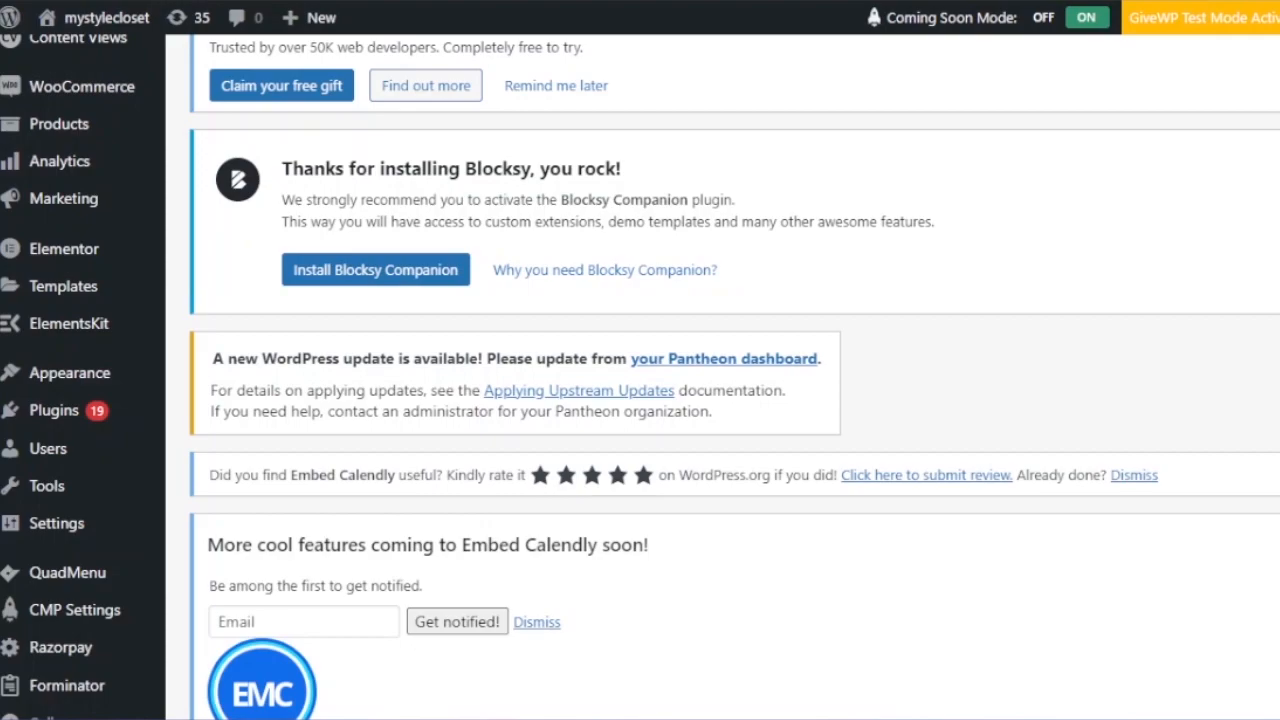
scroll(734, 377, down, 5)
scroll(734, 377, up, 10)
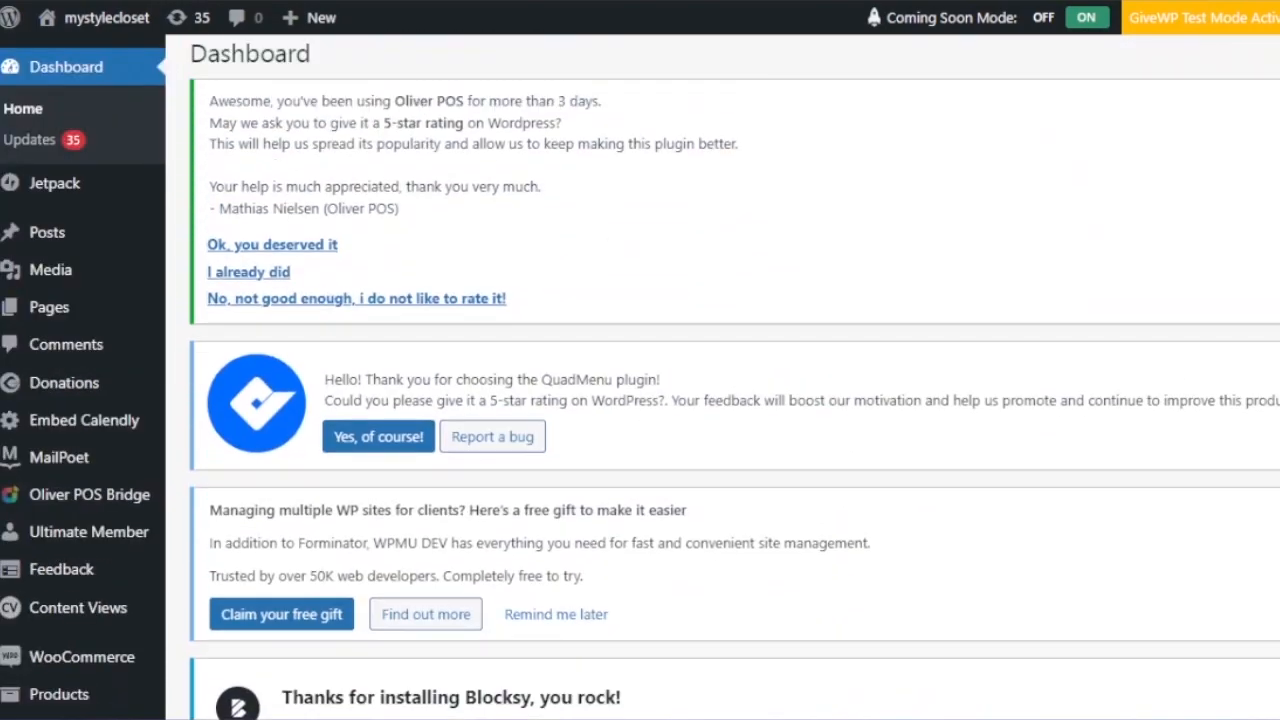
scroll(722, 377, down, 8)
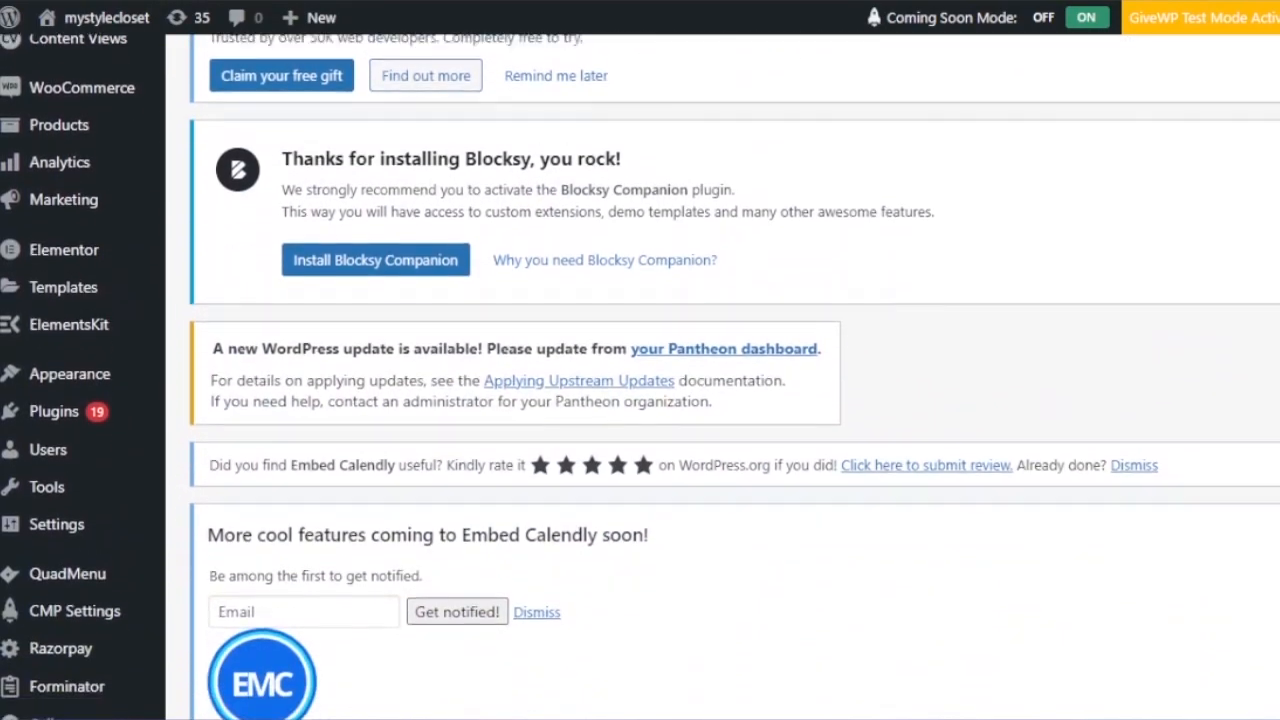
scroll(590, 453, down, 2)
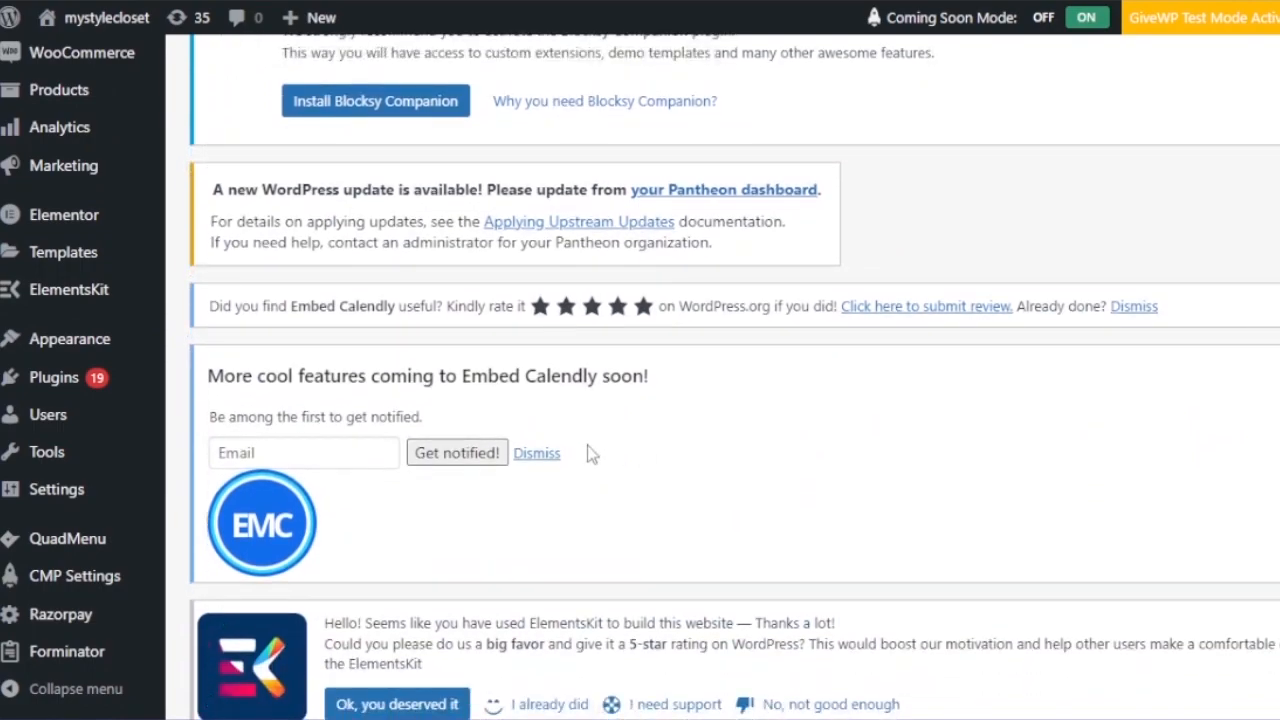
scroll(734, 376, up, 4)
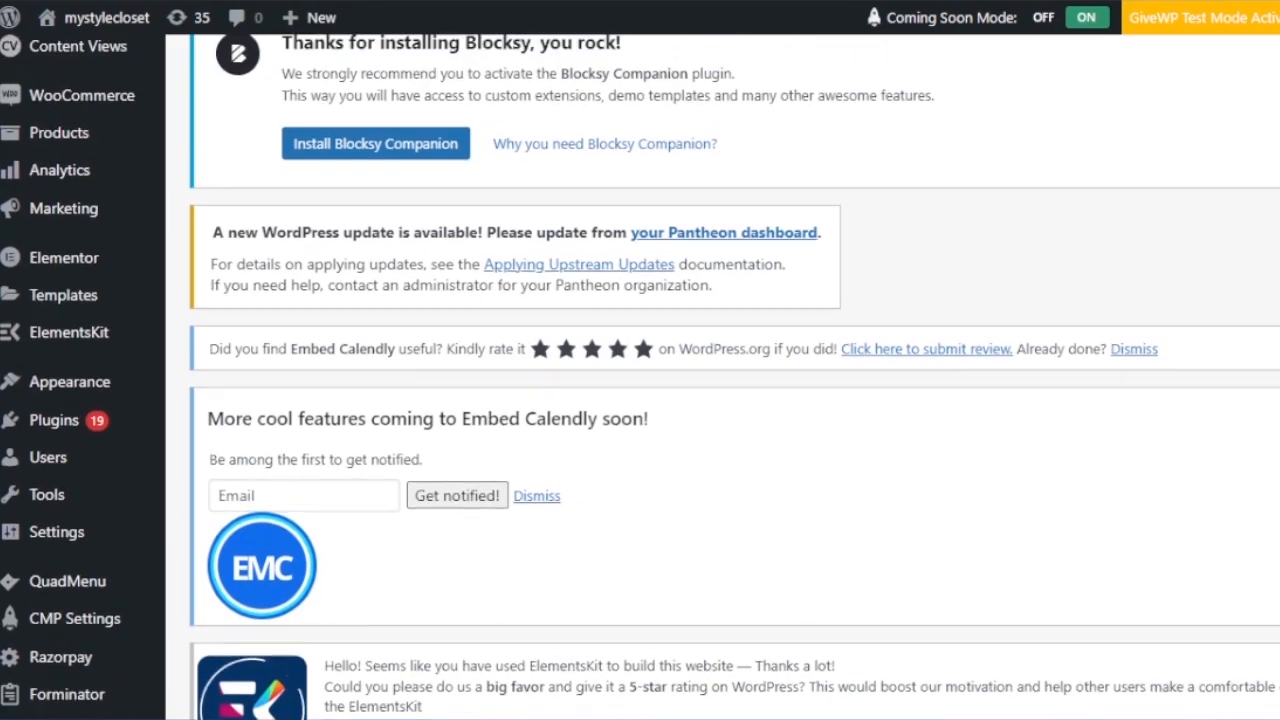
scroll(428, 391, up, 1)
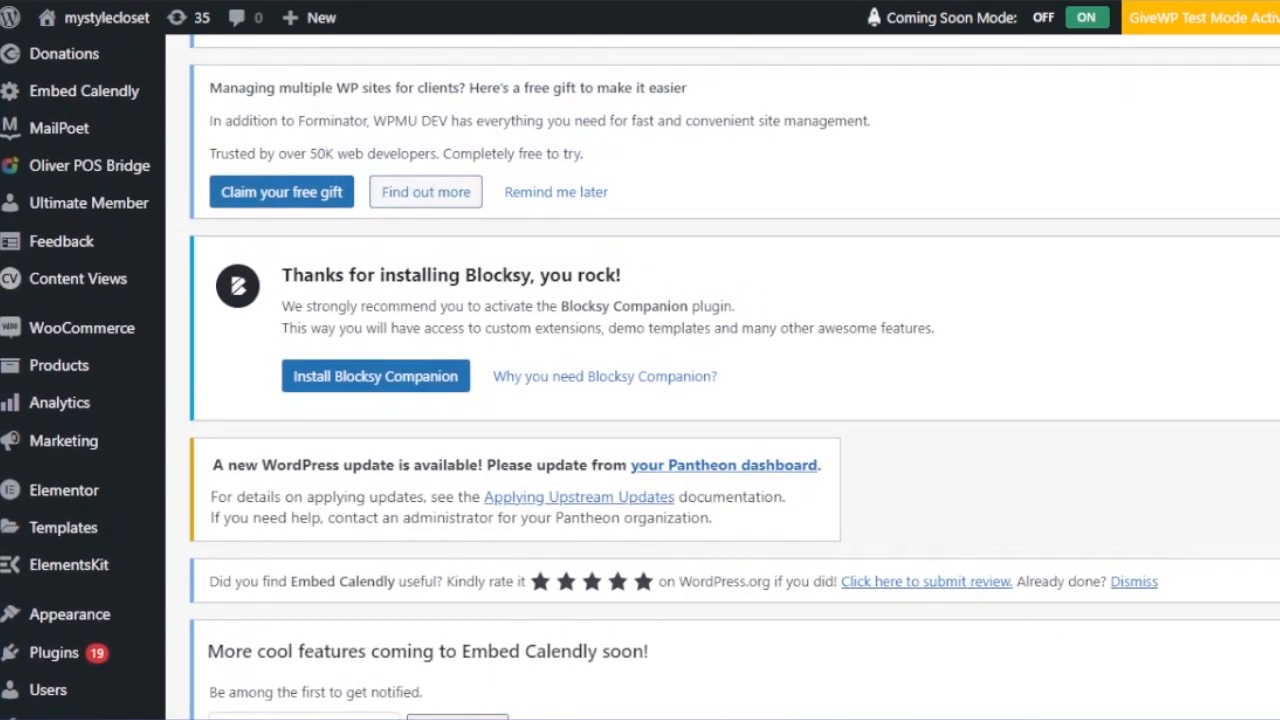
Open the page for adding new plugins and search the plugin directory for "wooc"
scroll(428, 391, down, 3)
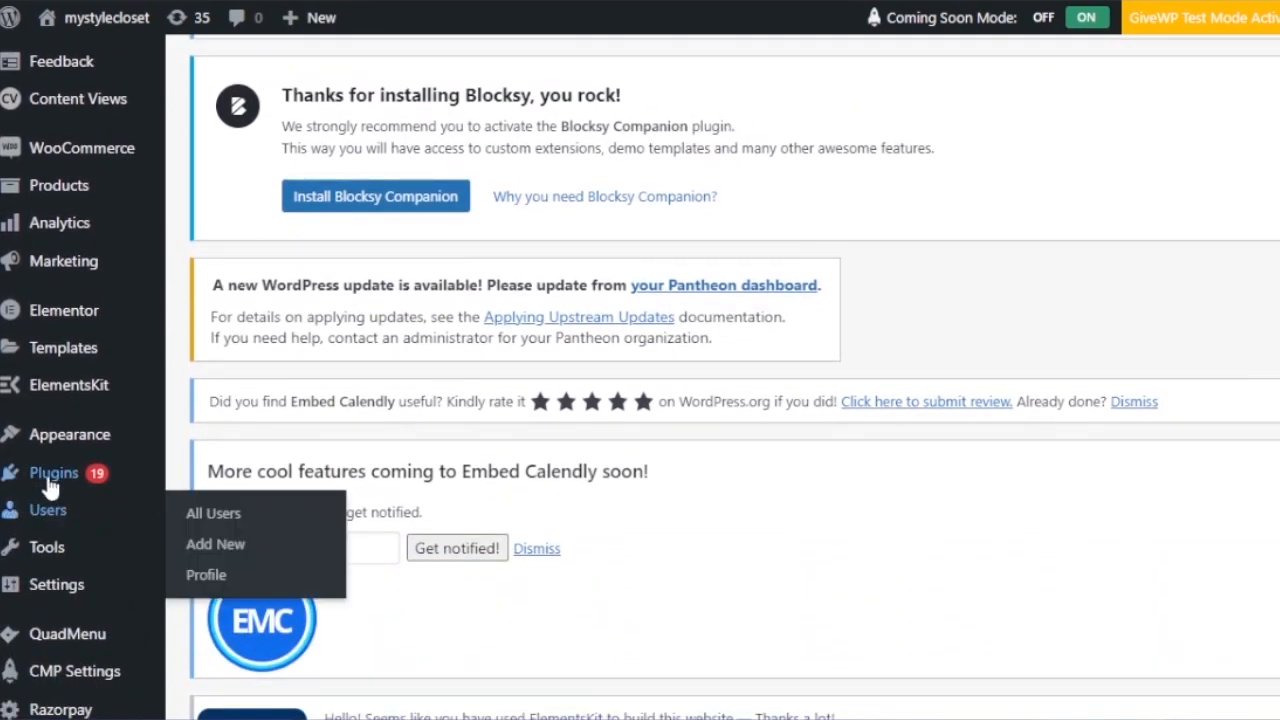
mouse_move(52, 480)
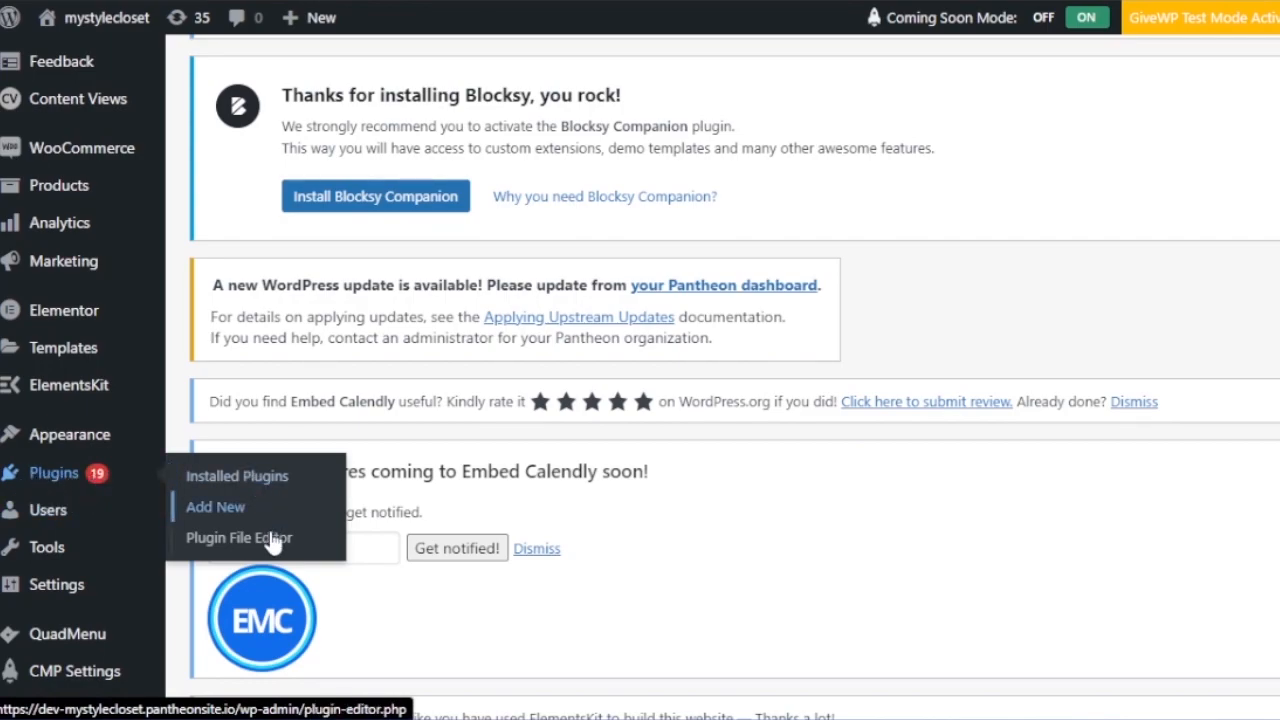
click(224, 511)
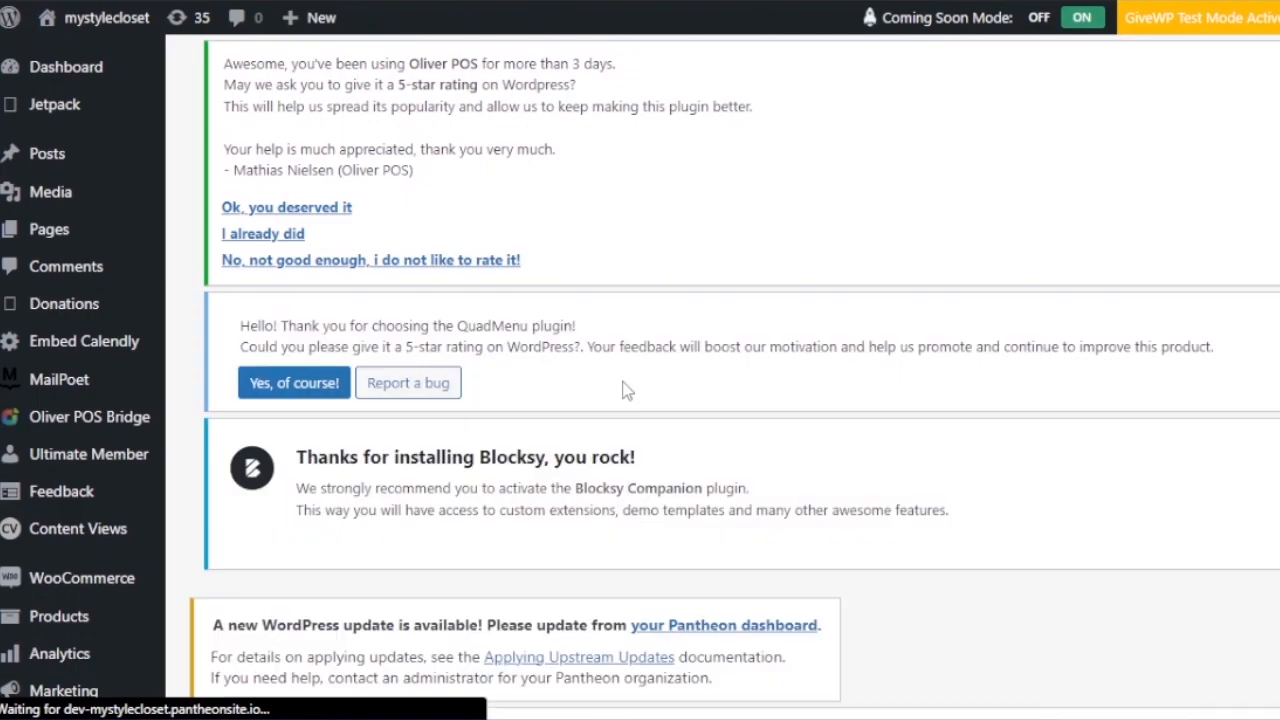
scroll(640, 400, down, 6)
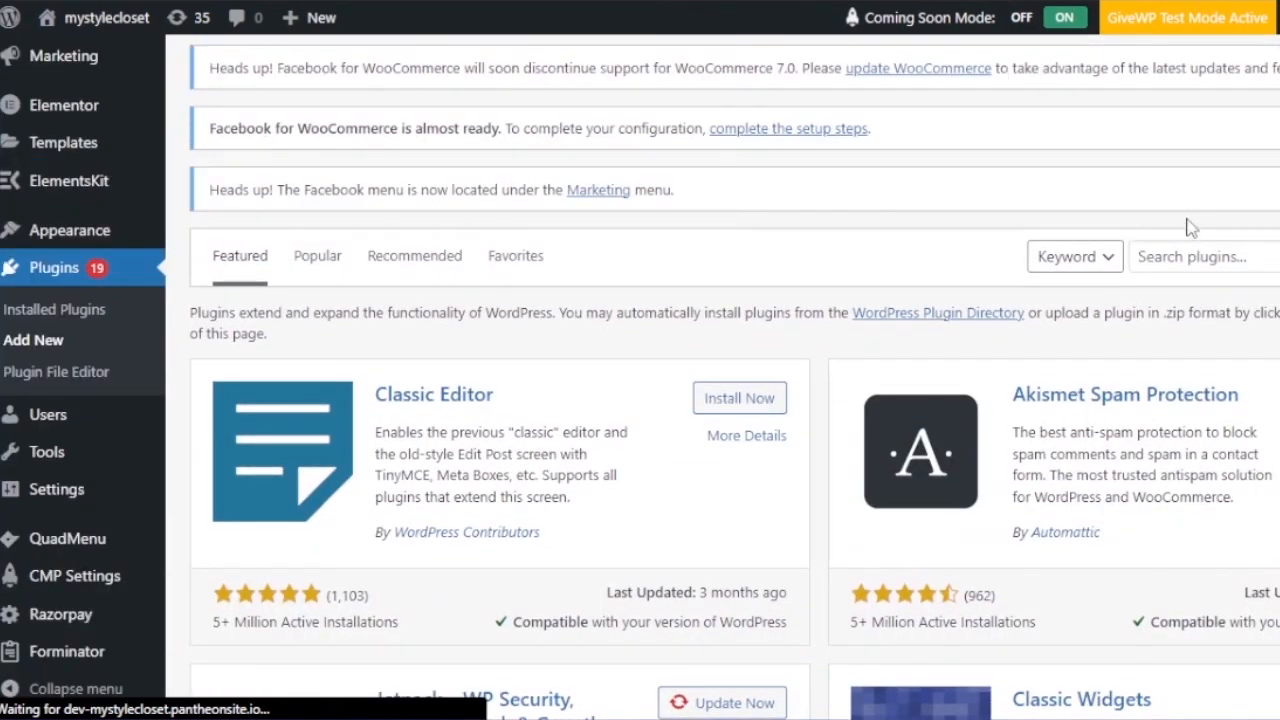
click(1230, 253)
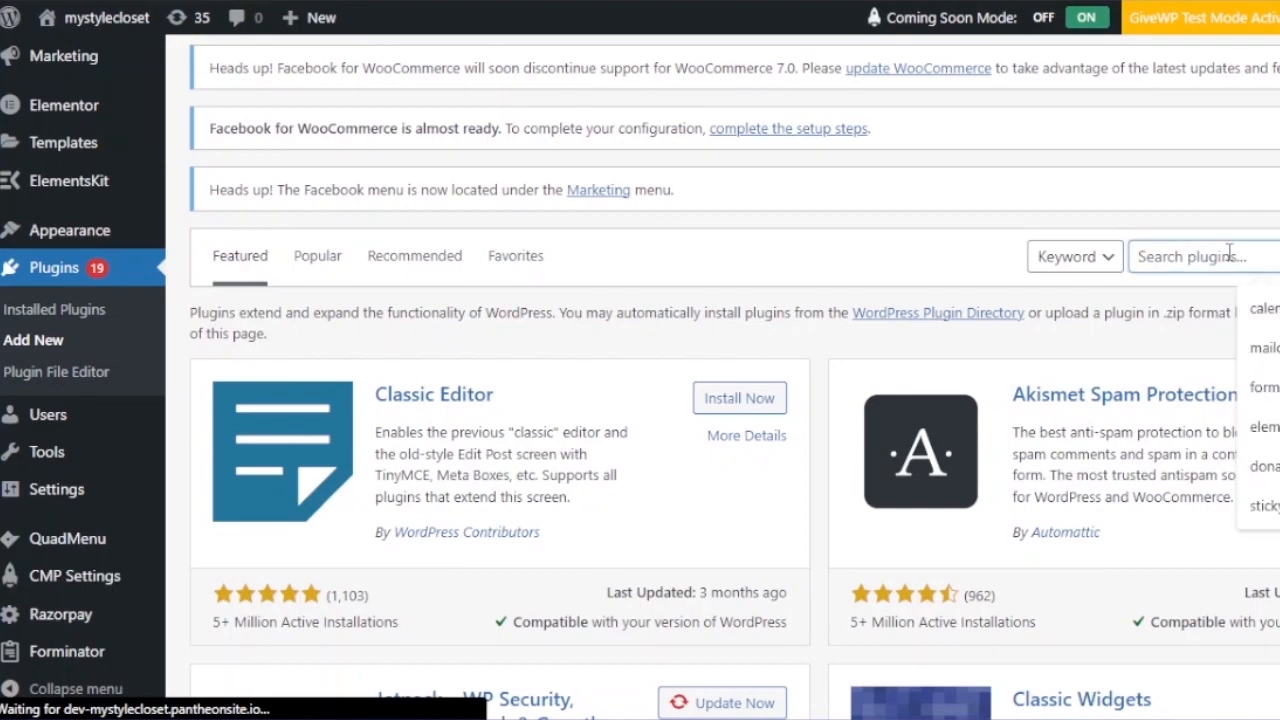
text(wooc)
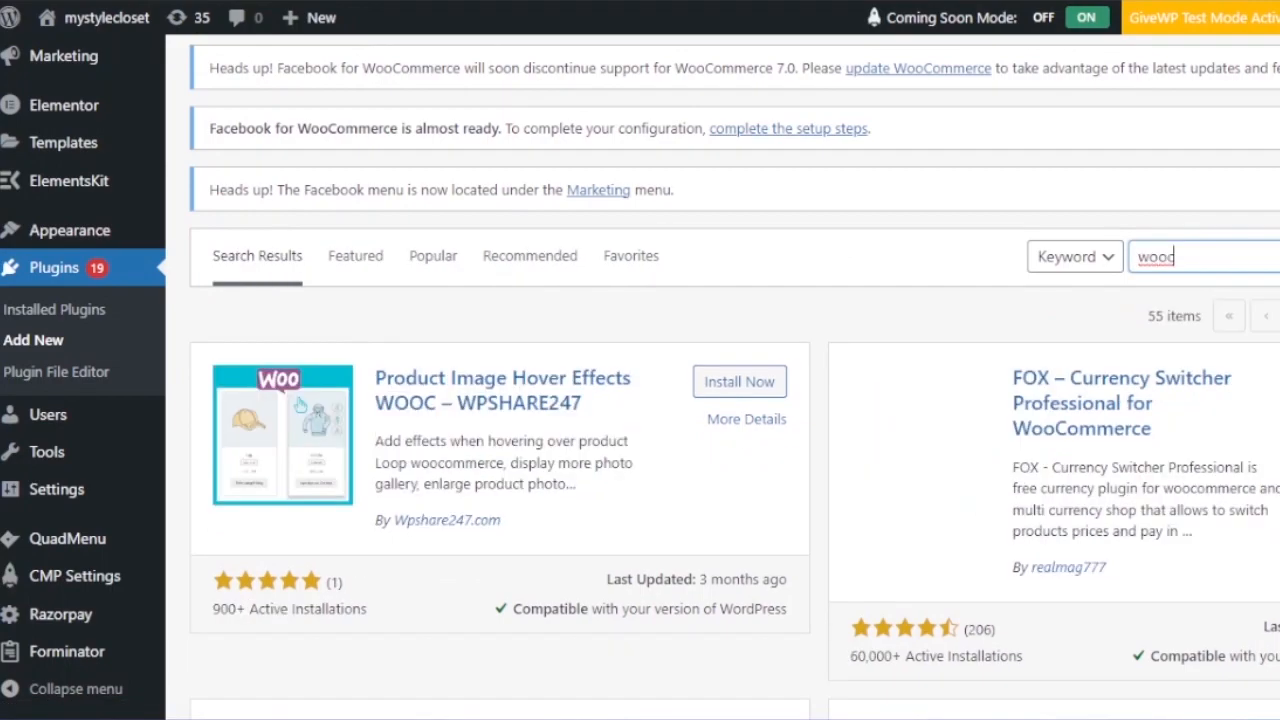
Examine the plugins listed in the search results, looking for the main WooCommerce plugin
scroll(722, 378, up, 6)
scroll(722, 378, down, 12)
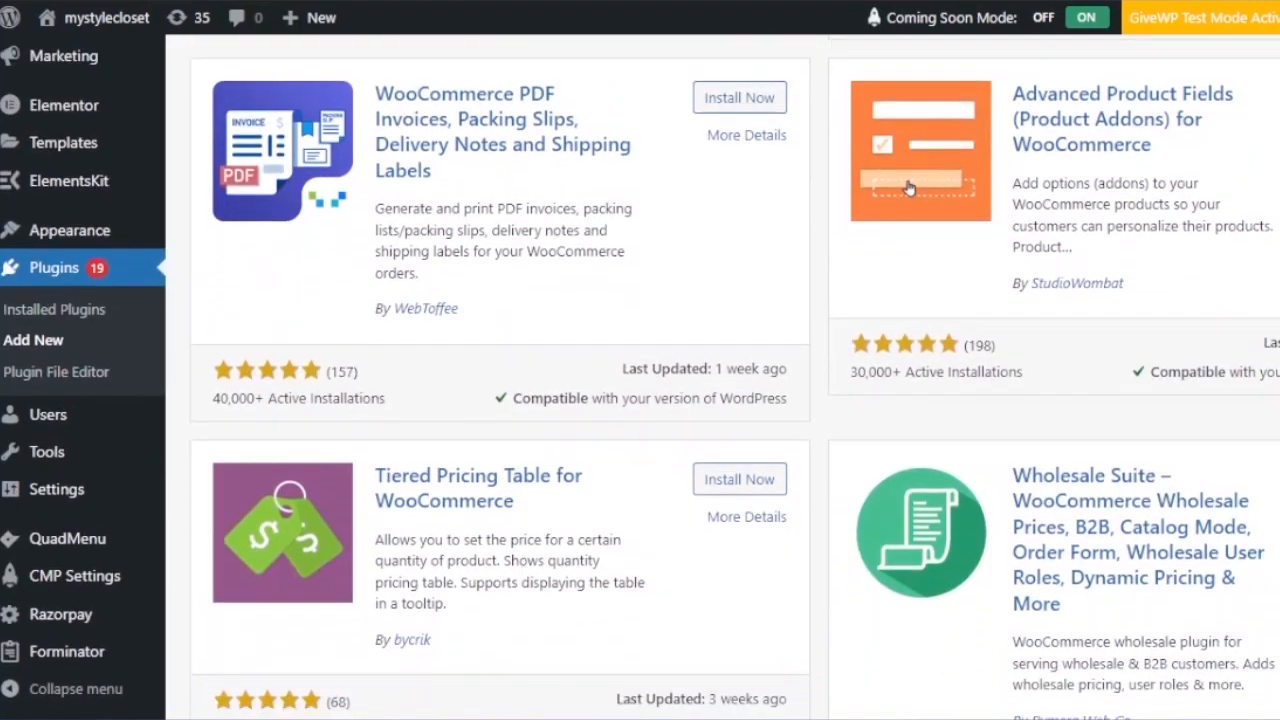
scroll(909, 188, down, 1)
scroll(909, 188, up, 4)
scroll(909, 188, down, 15)
scroll(735, 377, down, 5)
scroll(736, 376, down, 13)
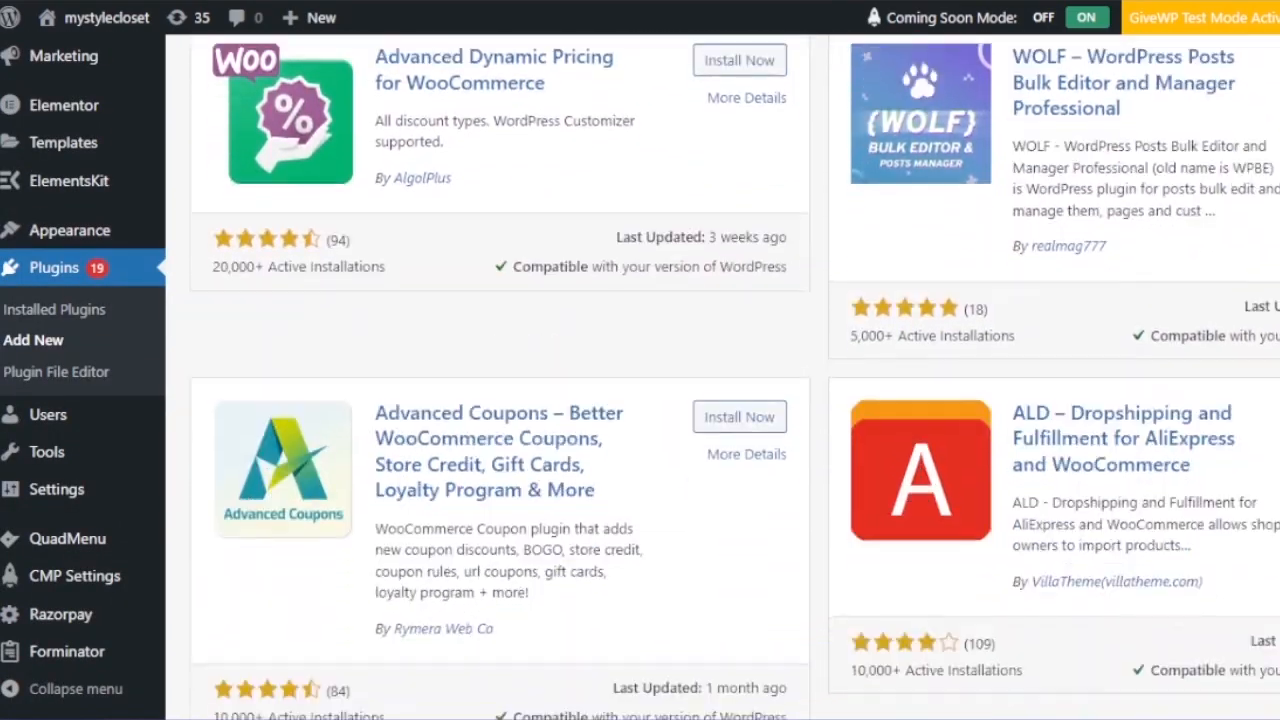
scroll(909, 250, up, 13)
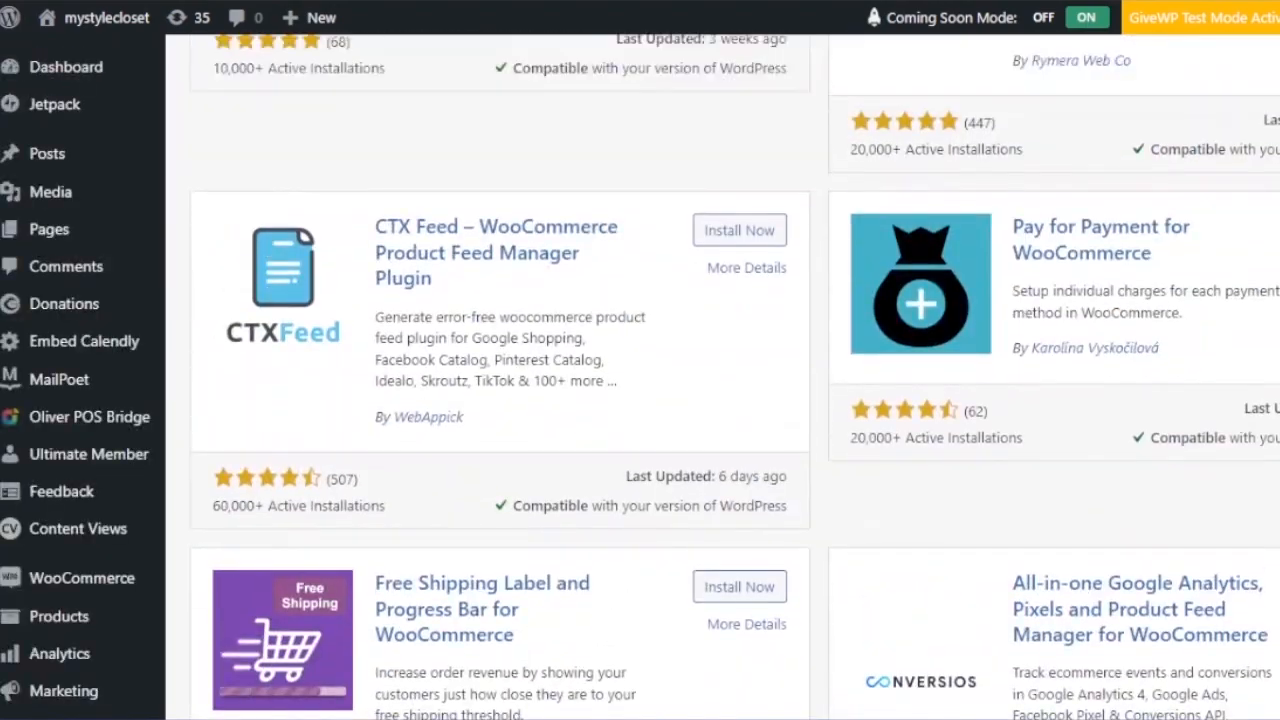
scroll(908, 250, up, 6)
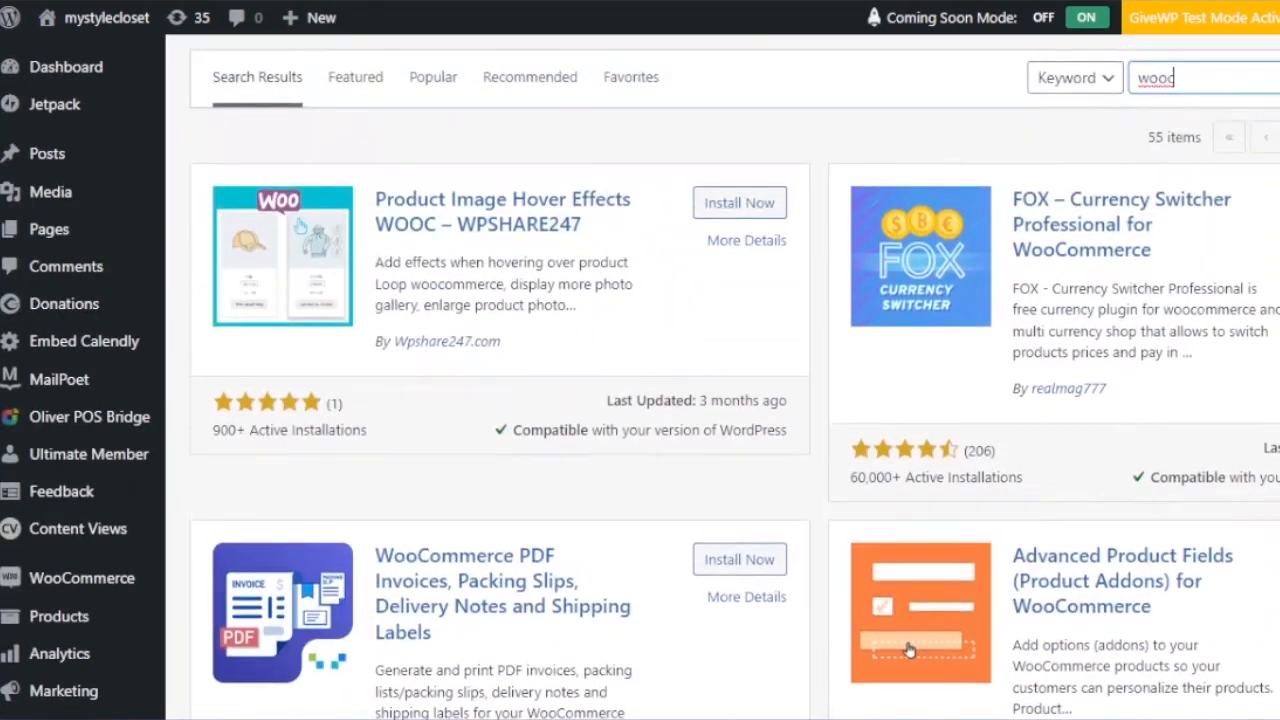
scroll(908, 250, down, 2)
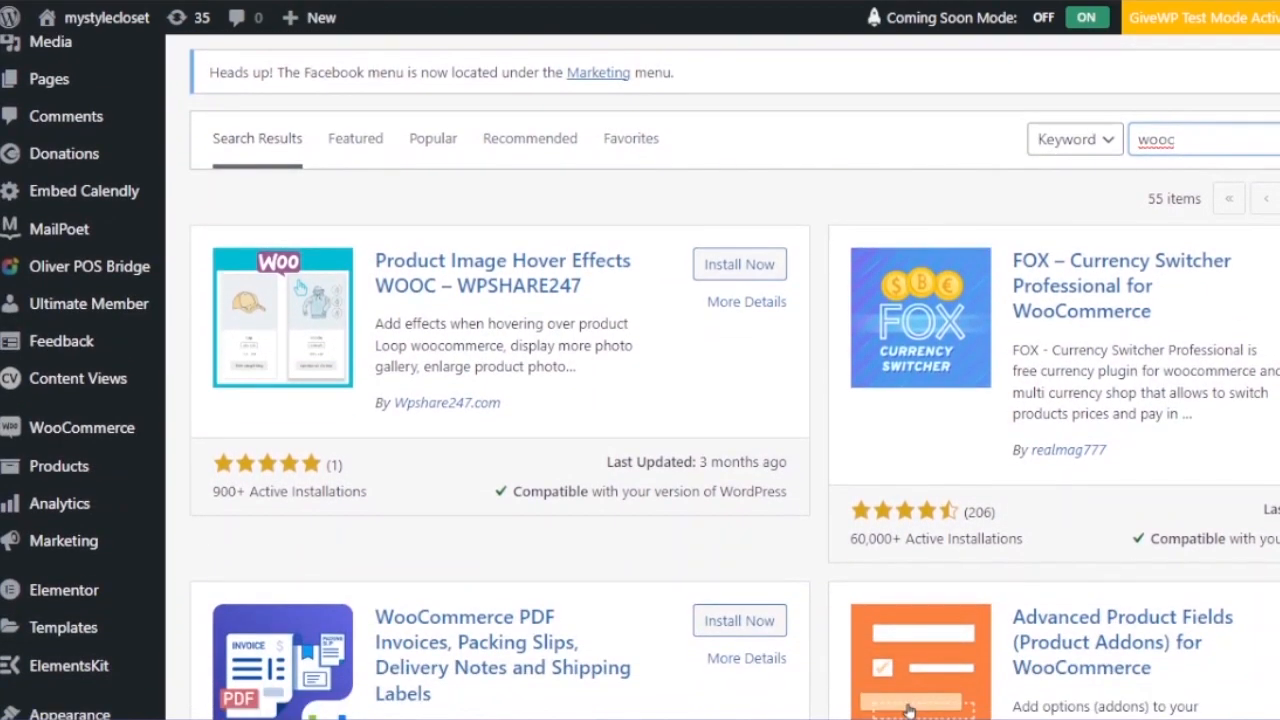
Complete the plugin search term so it reads "woocommerce"
text(ommerce)
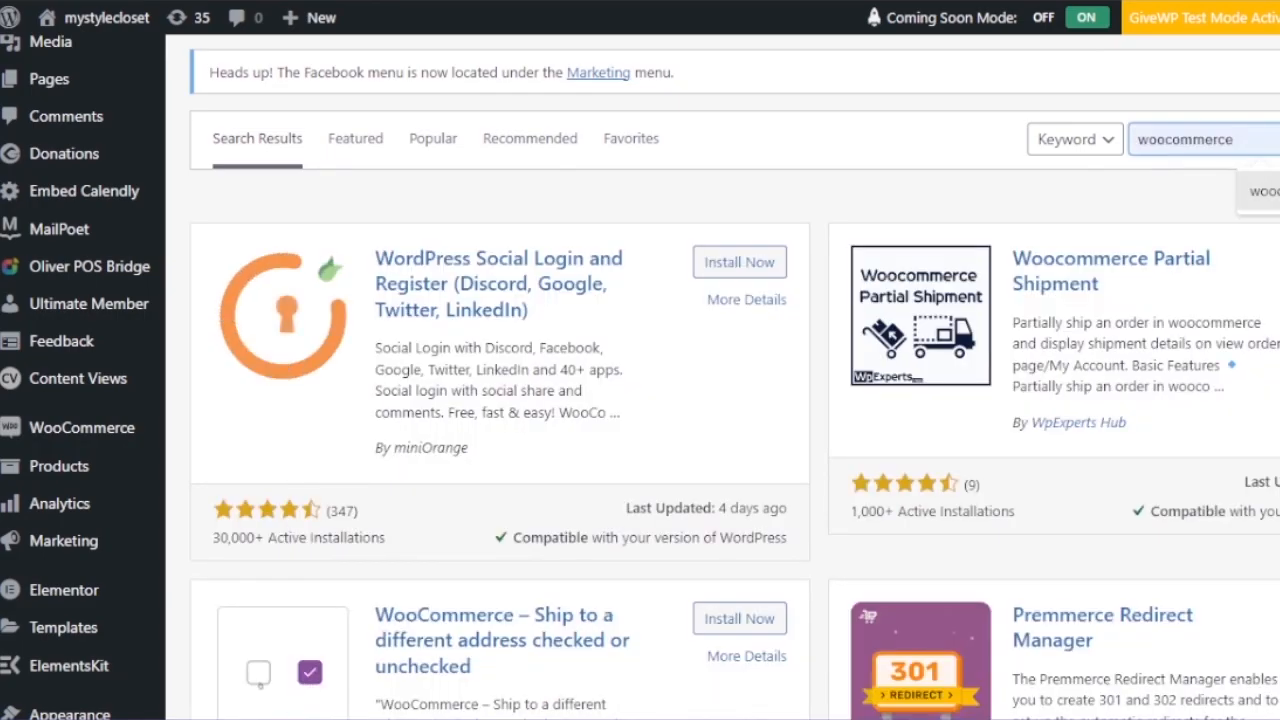
Search the plugin directory for the suggested term "woocommerce" to bring up the main WooCommerce plugin
click(1262, 191)
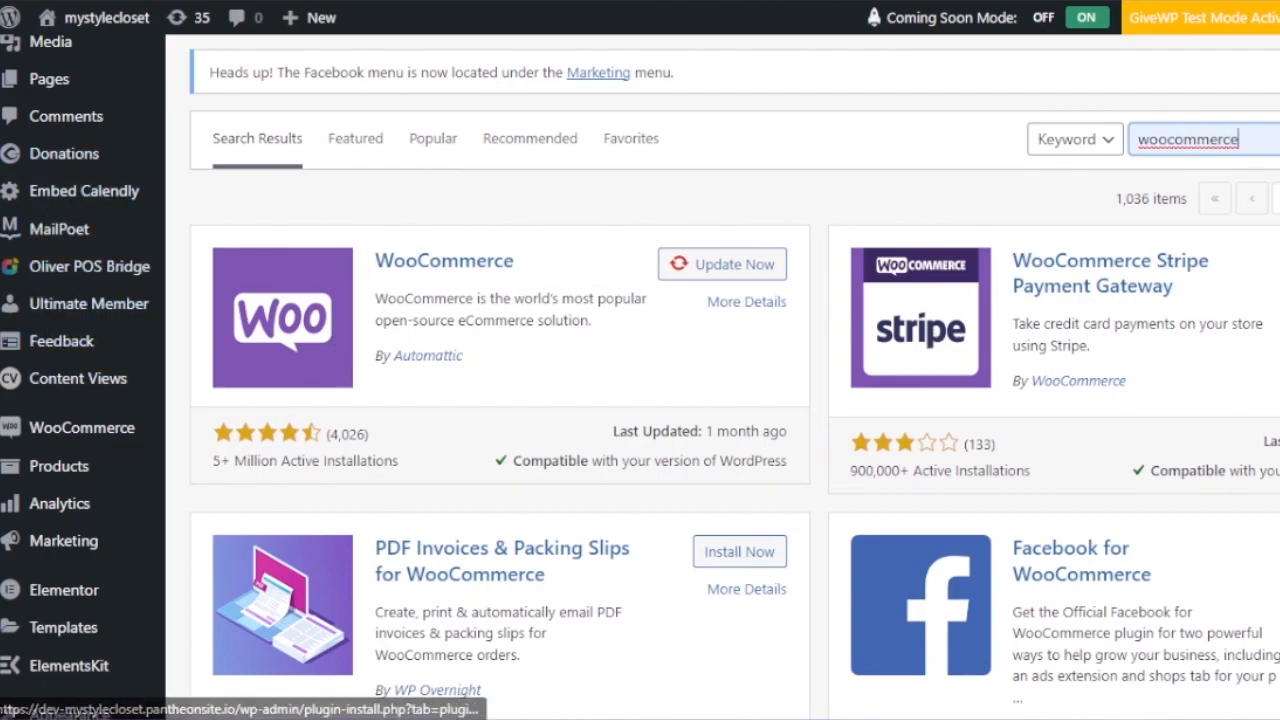
scroll(640, 377, up, 2)
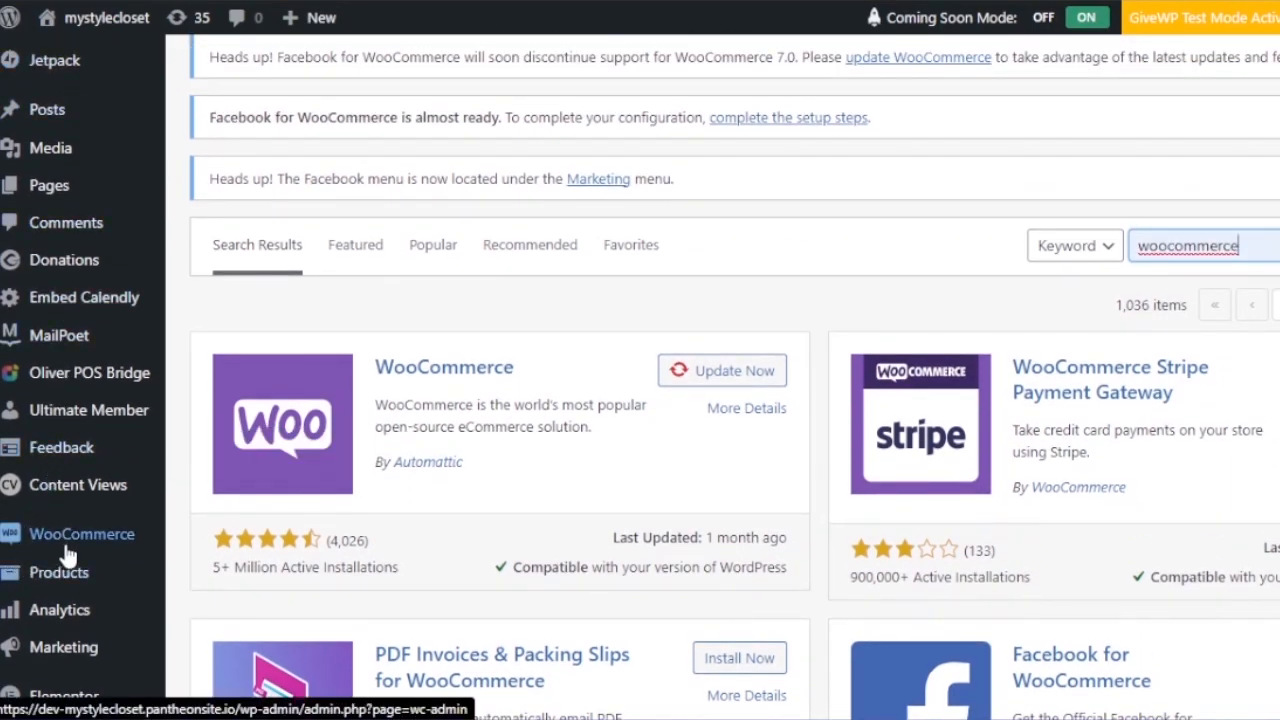
Open the WooCommerce home page and review its setup checklist, follow-up tasks and inbox
mouse_move(87, 545)
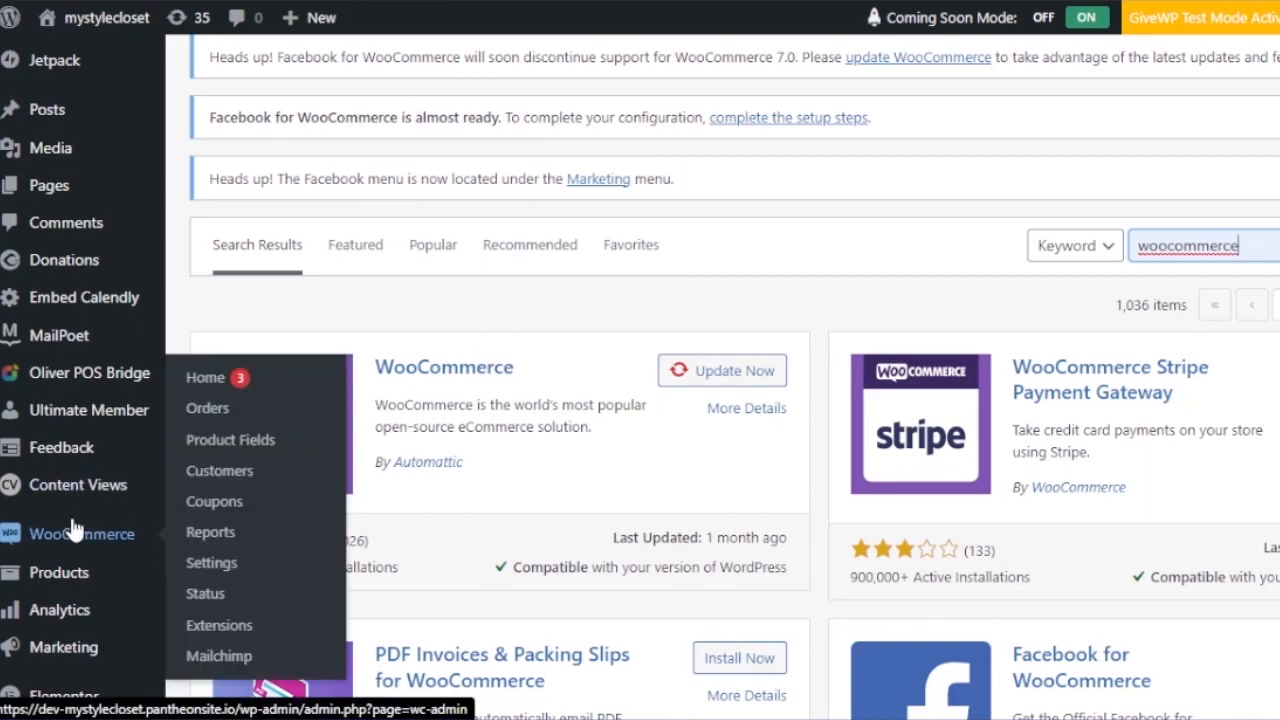
click(75, 530)
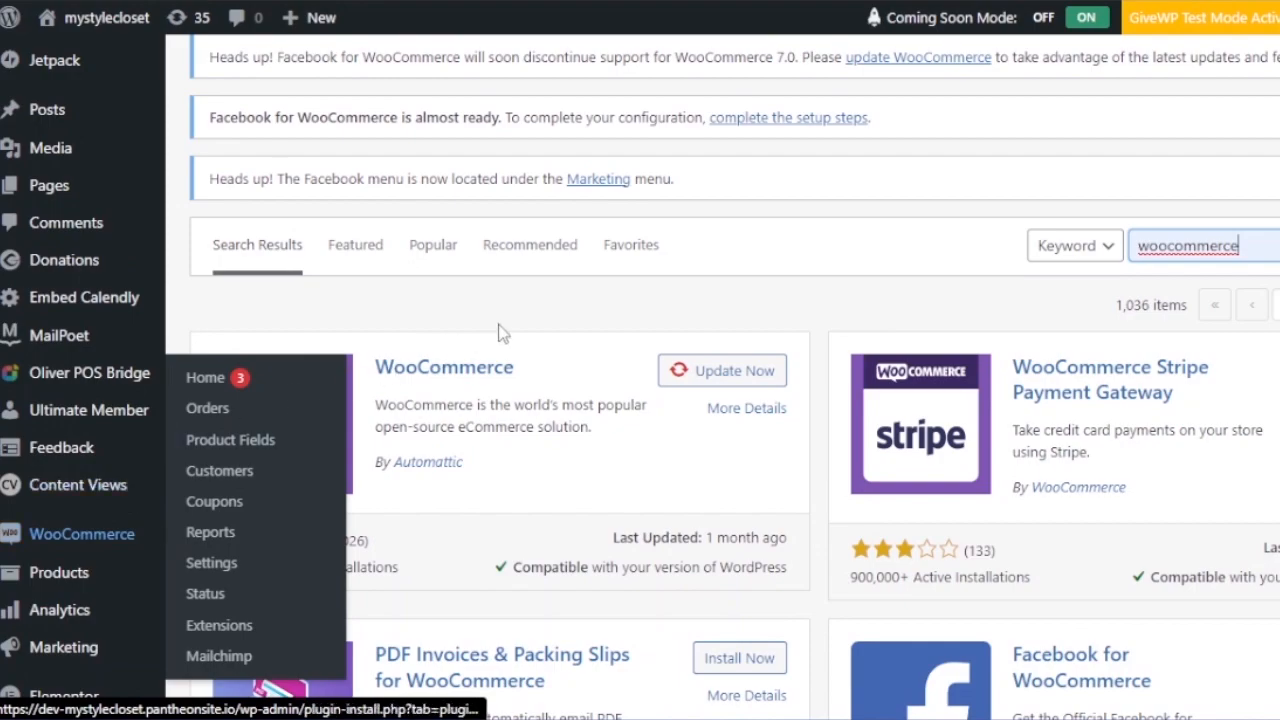
scroll(640, 400, up, 4)
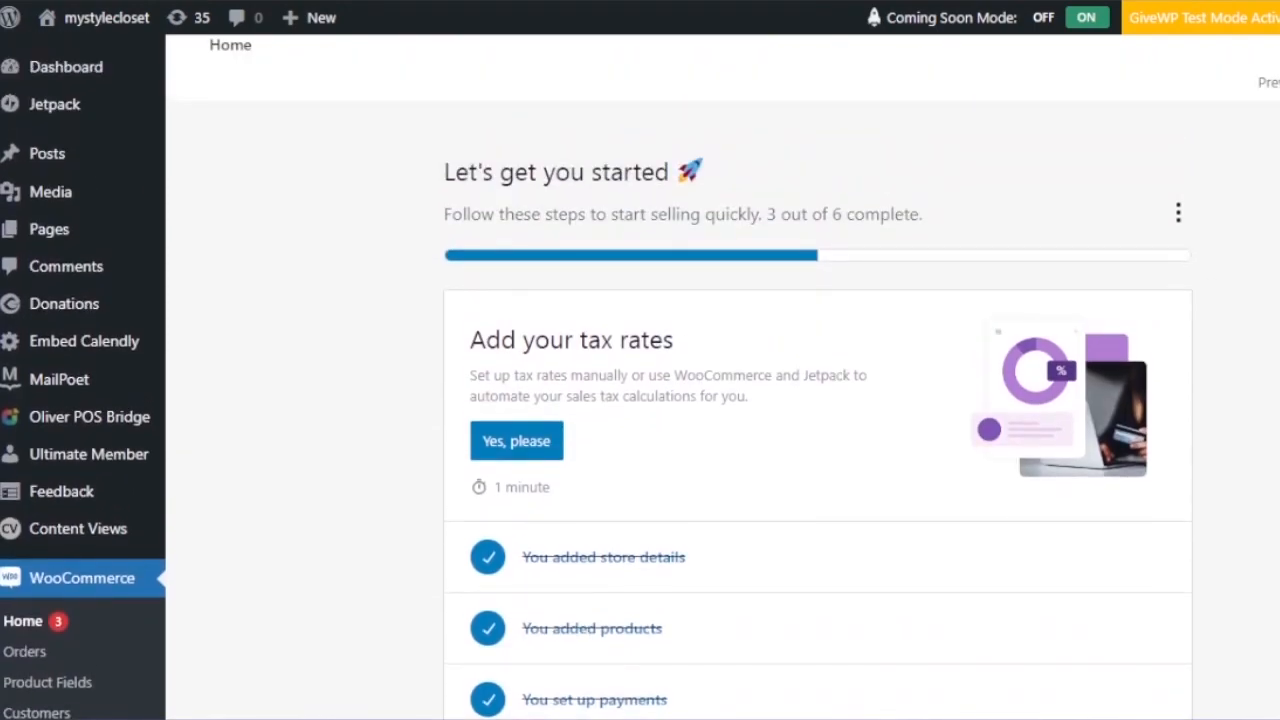
scroll(640, 400, down, 3)
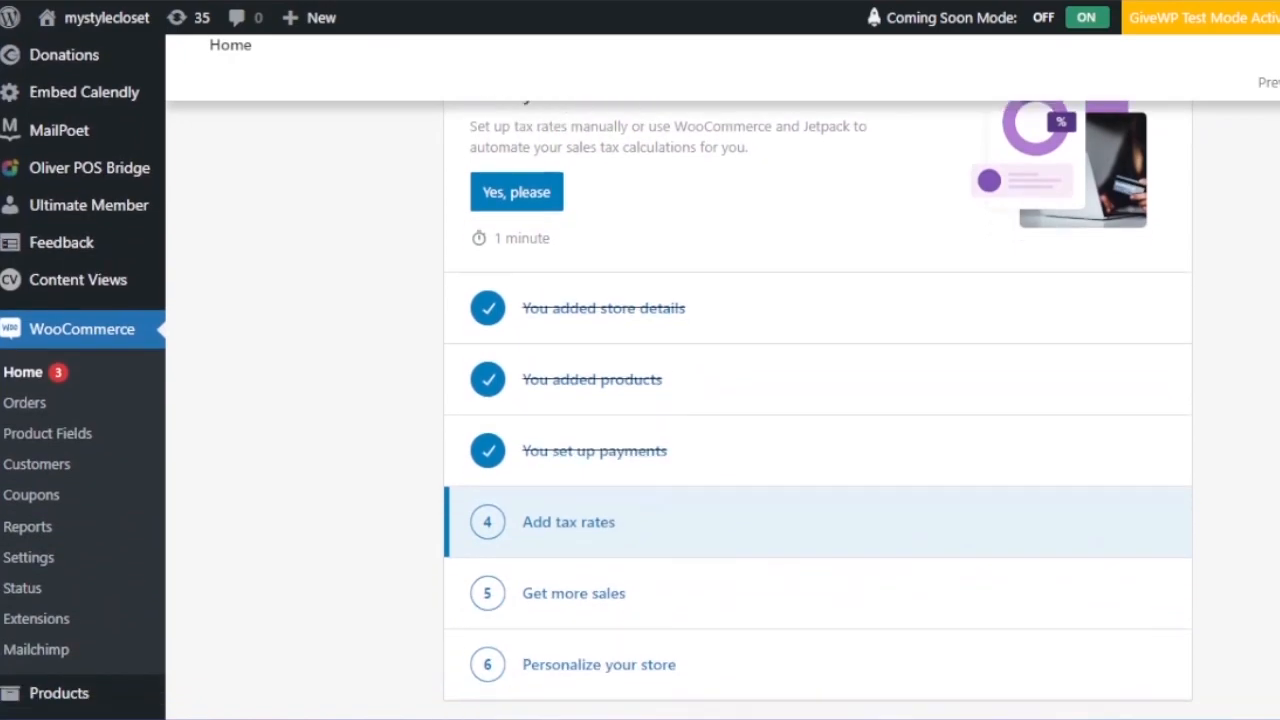
scroll(640, 400, down, 1)
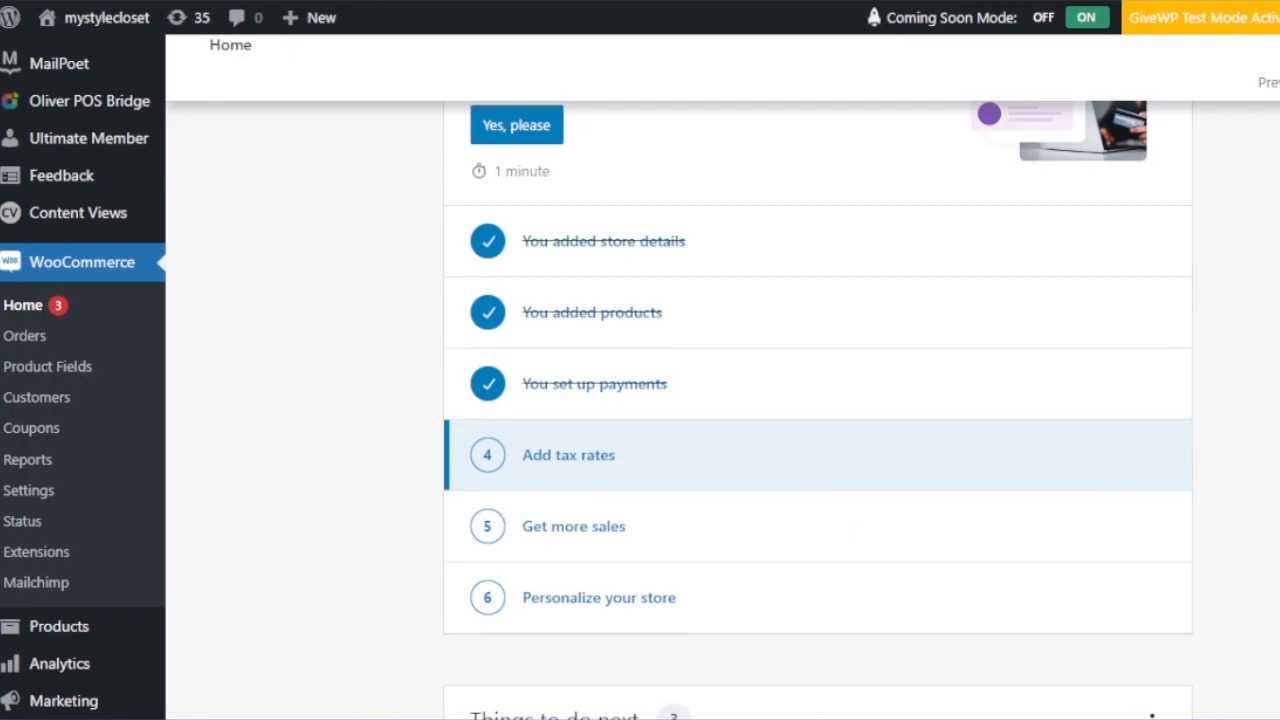
scroll(640, 400, down, 2)
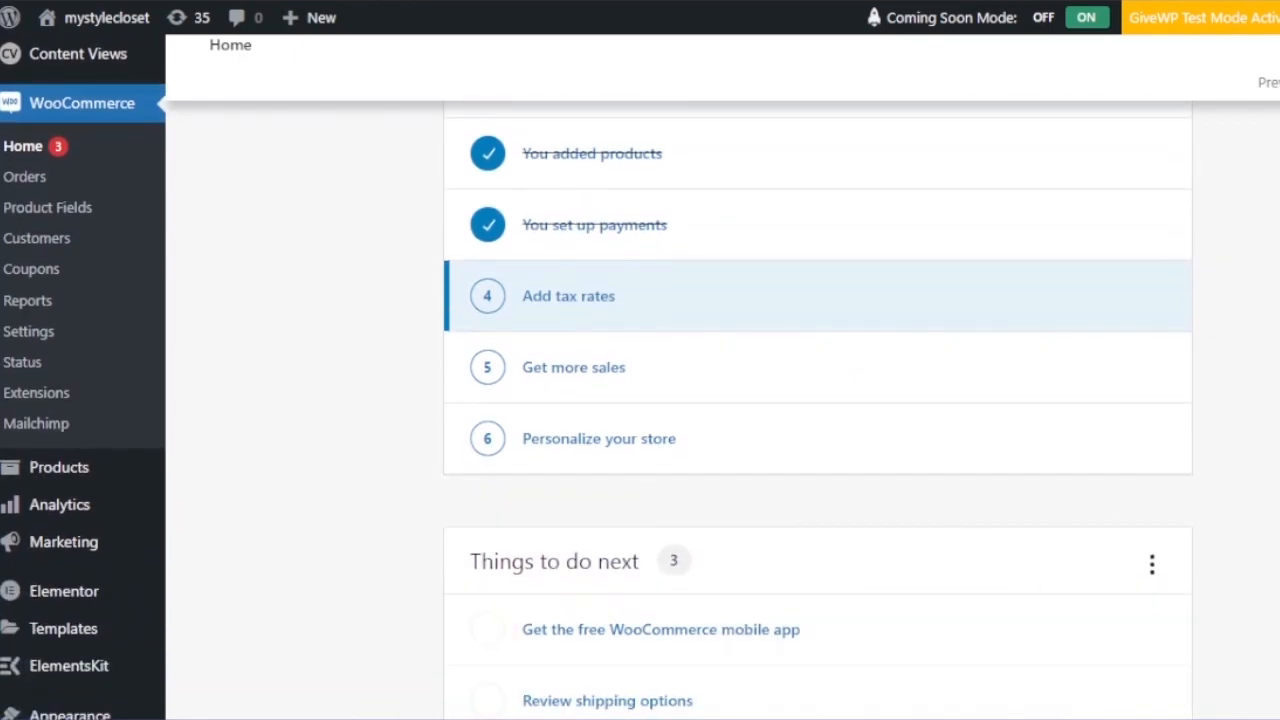
scroll(640, 400, down, 5)
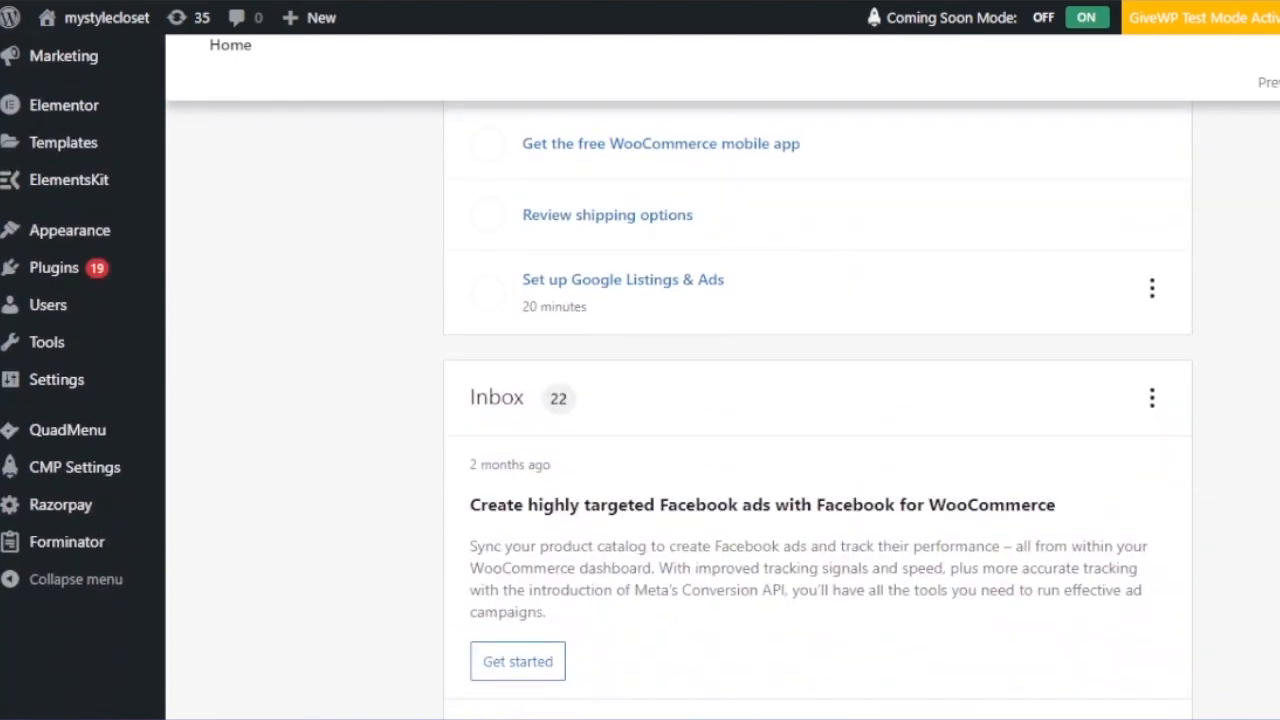
scroll(640, 400, up, 6)
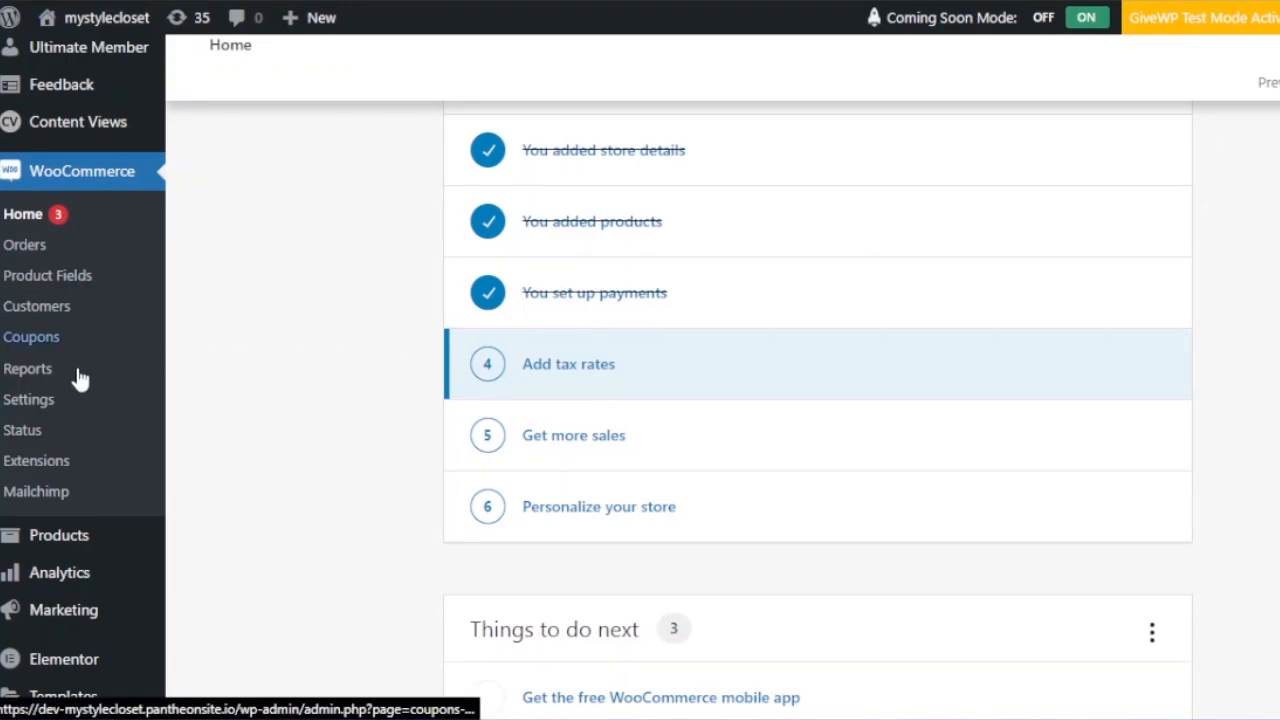
Open the WooCommerce settings and examine the general section with the store address and general options
click(25, 402)
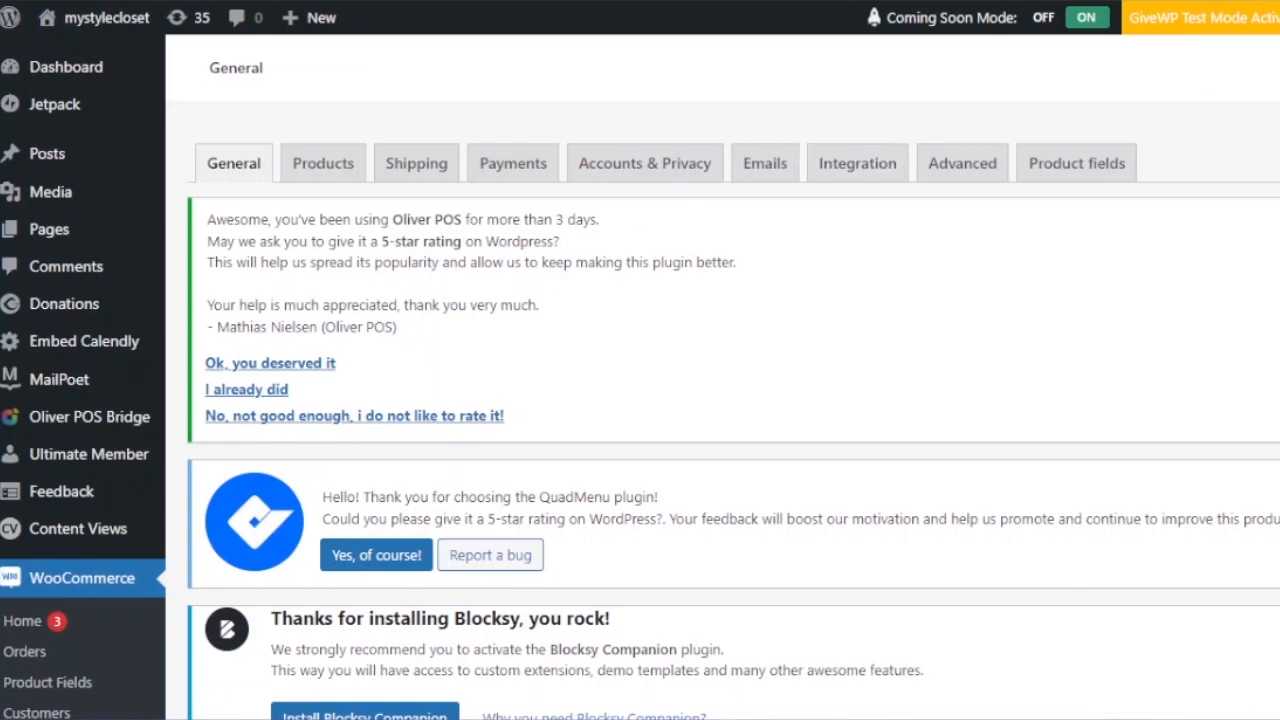
scroll(643, 220, down, 4)
scroll(643, 400, down, 6)
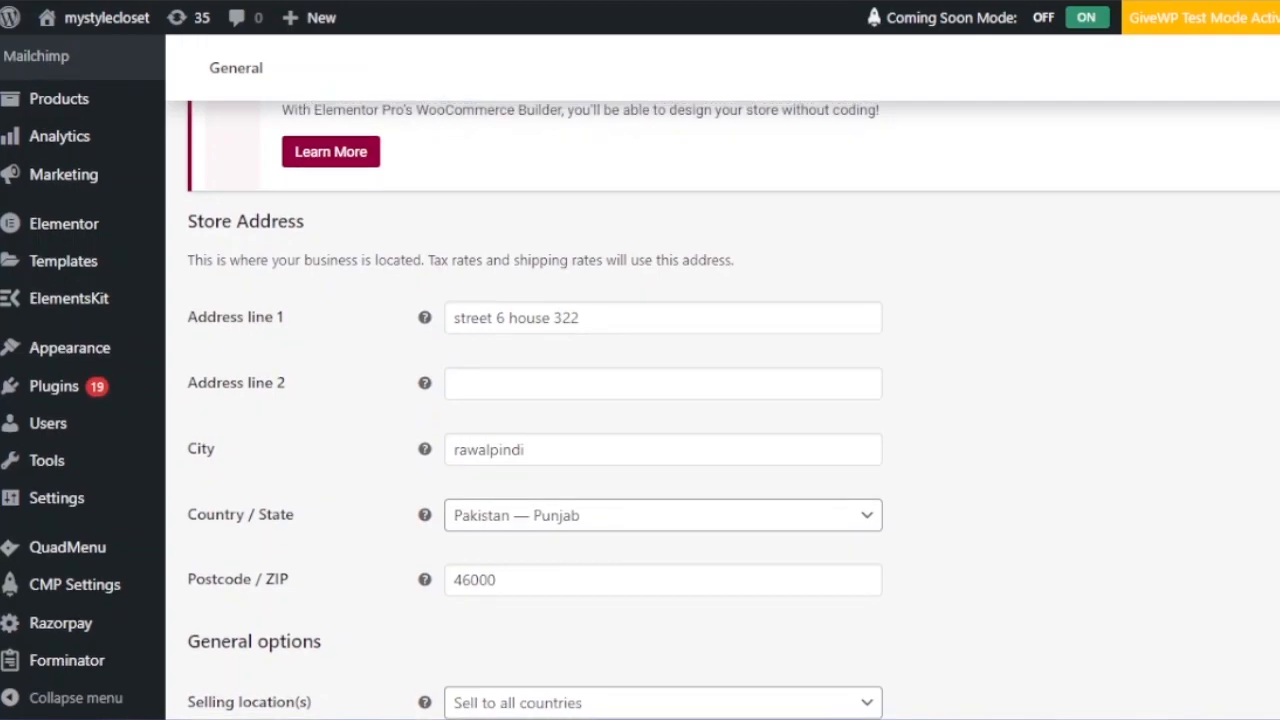
scroll(640, 400, up, 6)
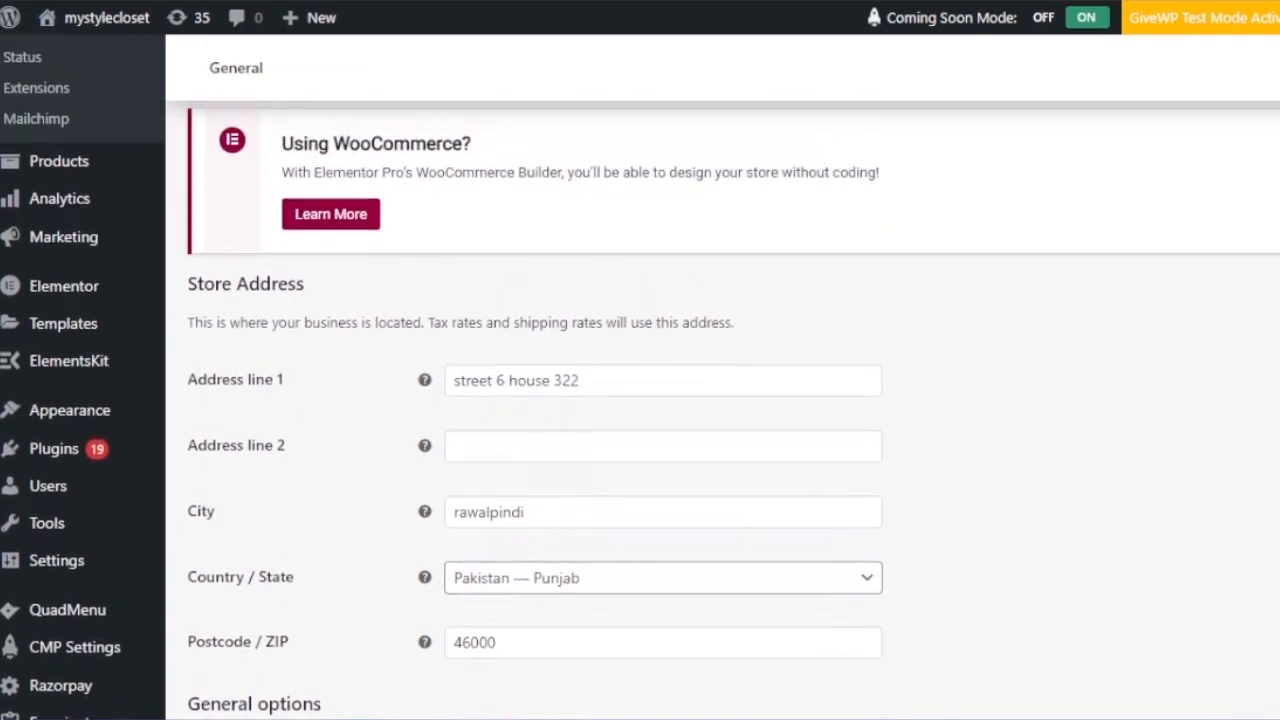
scroll(640, 400, down, 10)
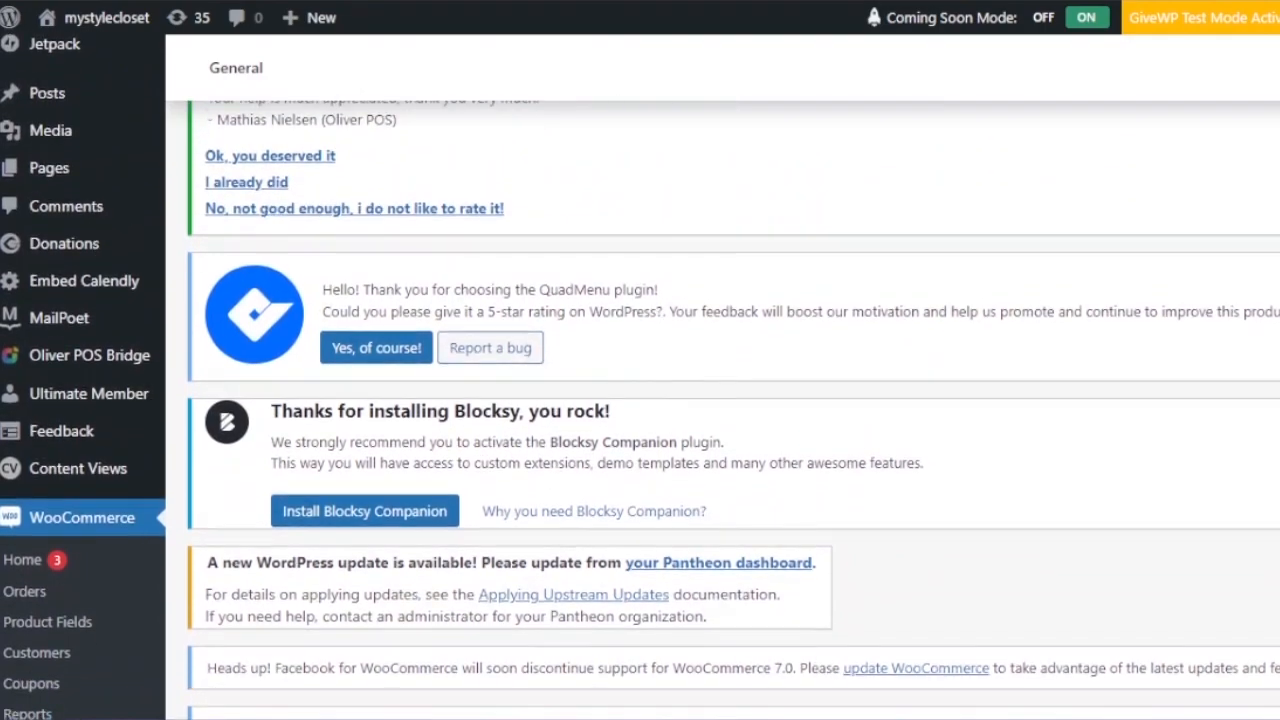
scroll(640, 400, up, 10)
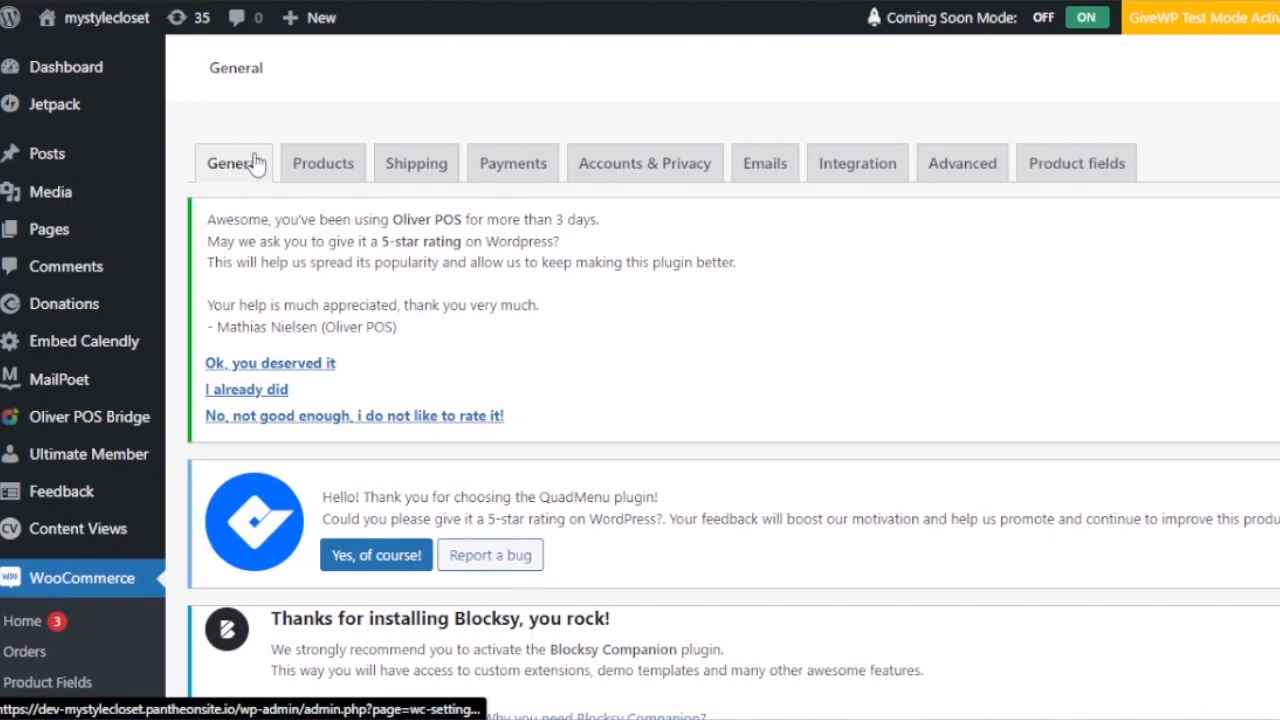
Enable check payments and direct bank transfer as payment methods in the WooCommerce payment settings
click(528, 163)
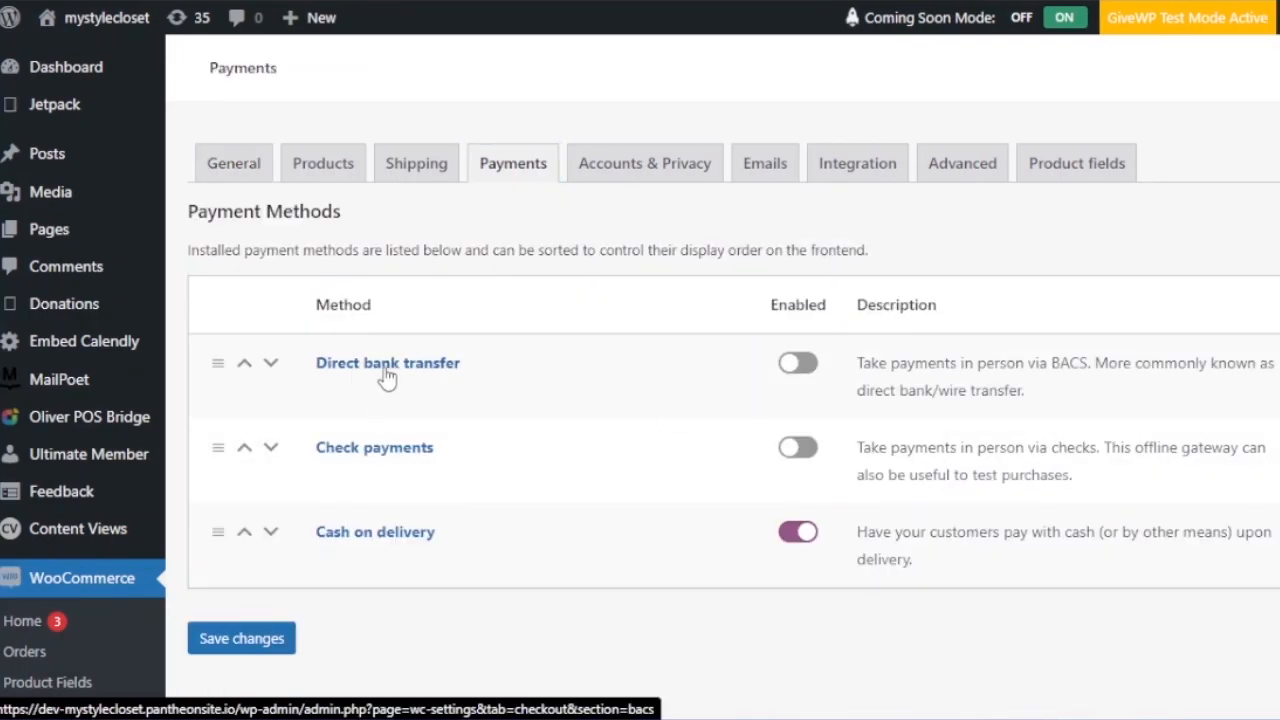
click(368, 458)
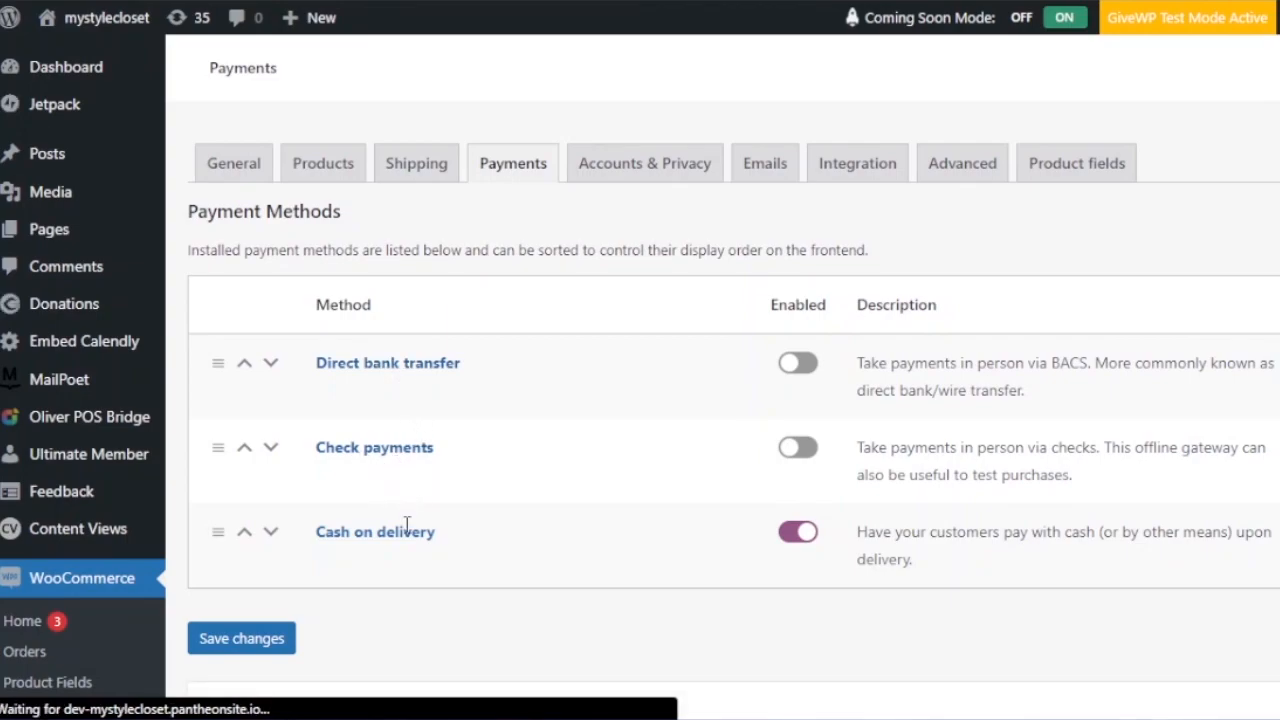
scroll(540, 600, down, 10)
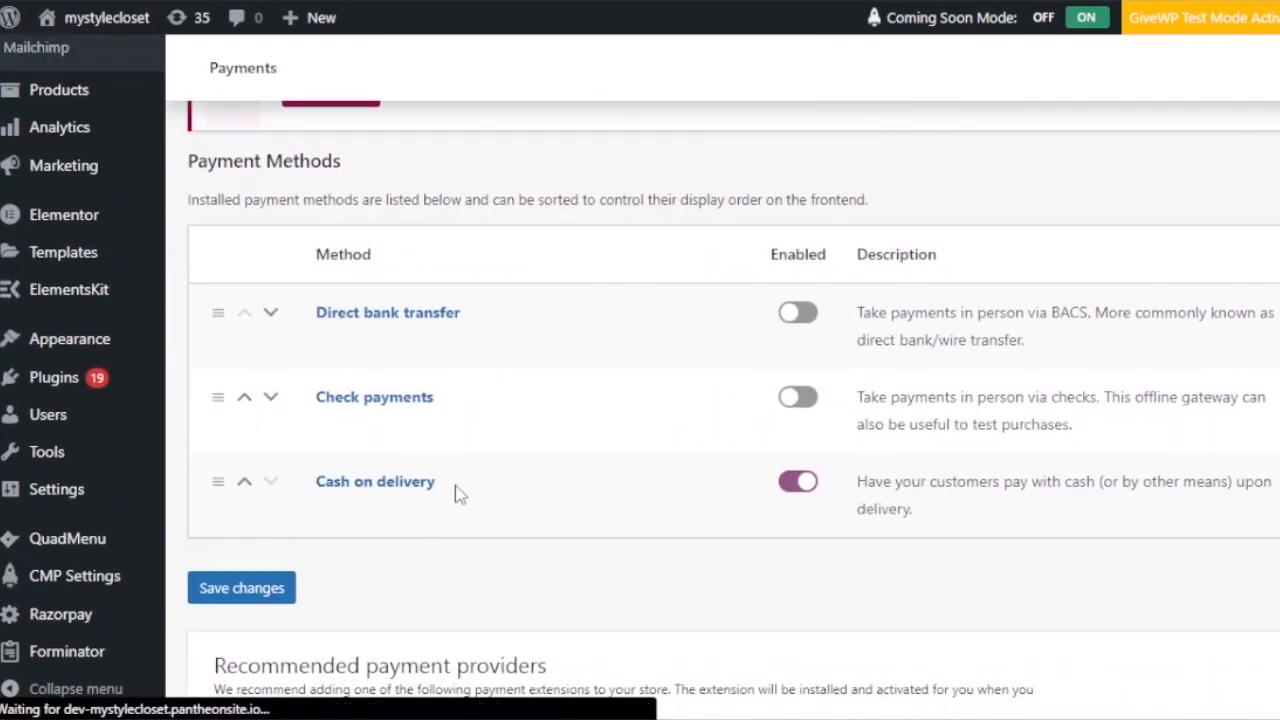
click(794, 410)
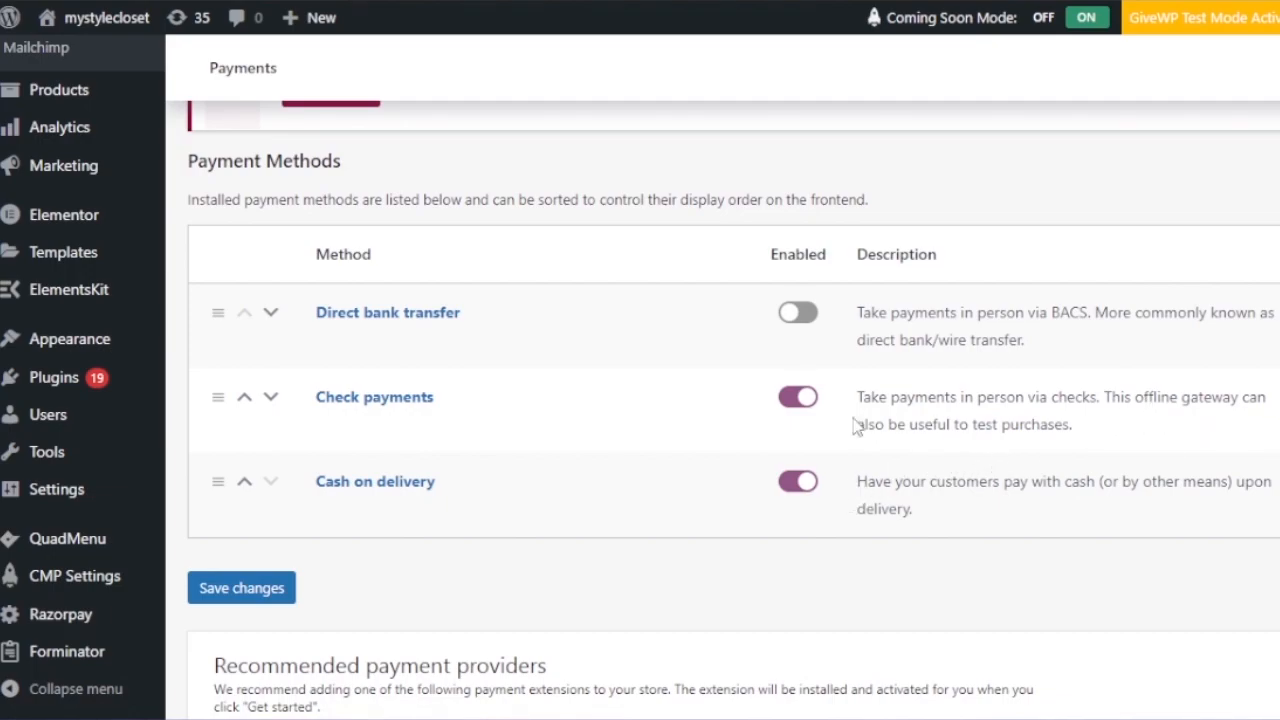
click(793, 326)
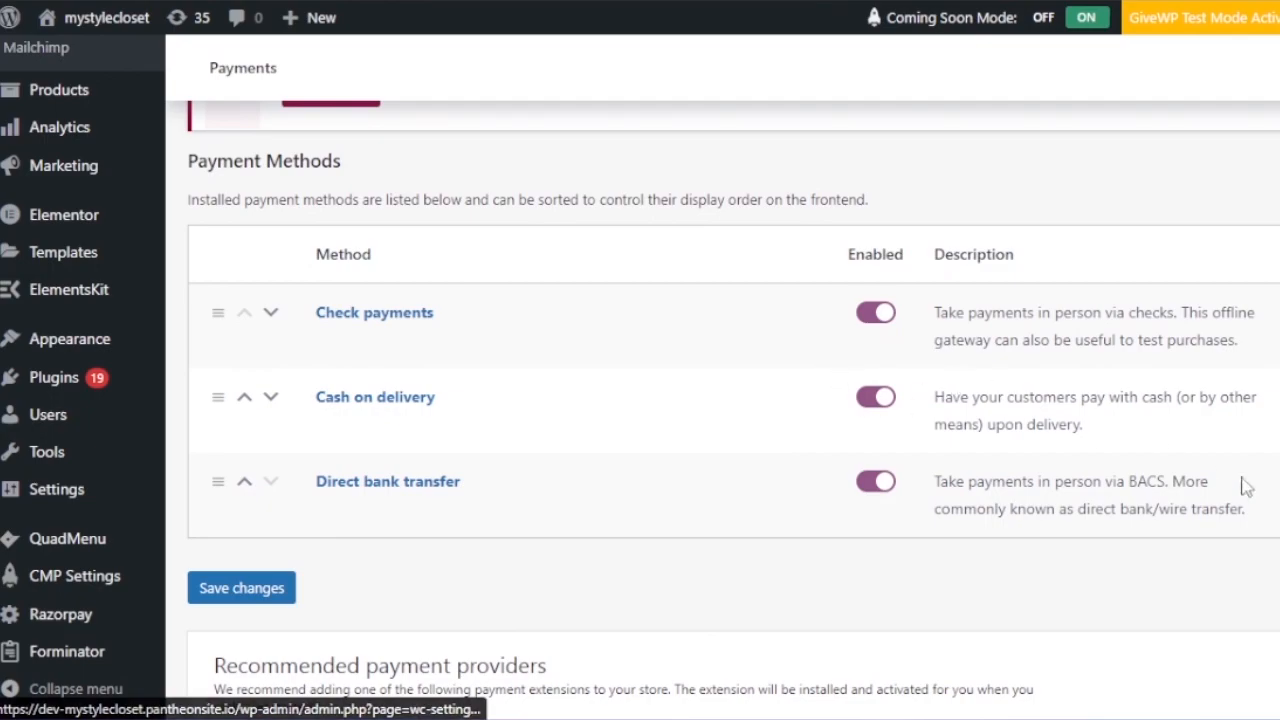
Open the direct bank transfer settings and look over the title, description, instructions and account details
click(388, 482)
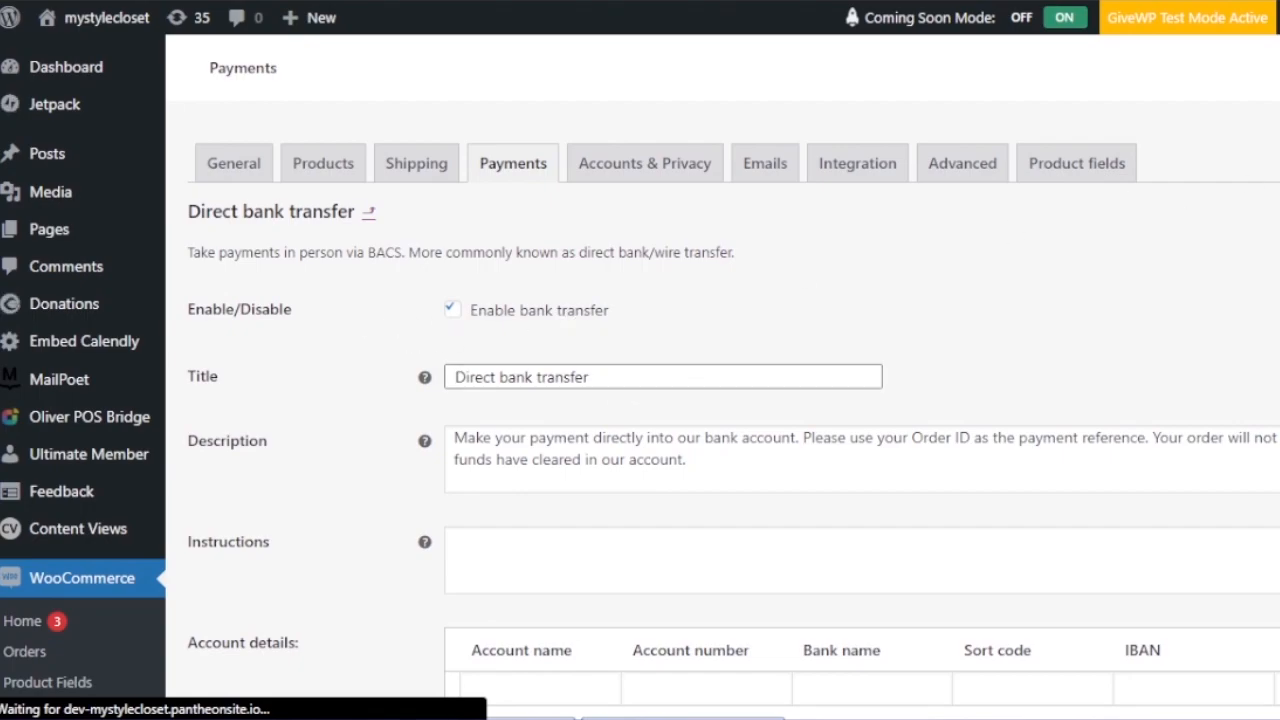
scroll(640, 131, down, 3)
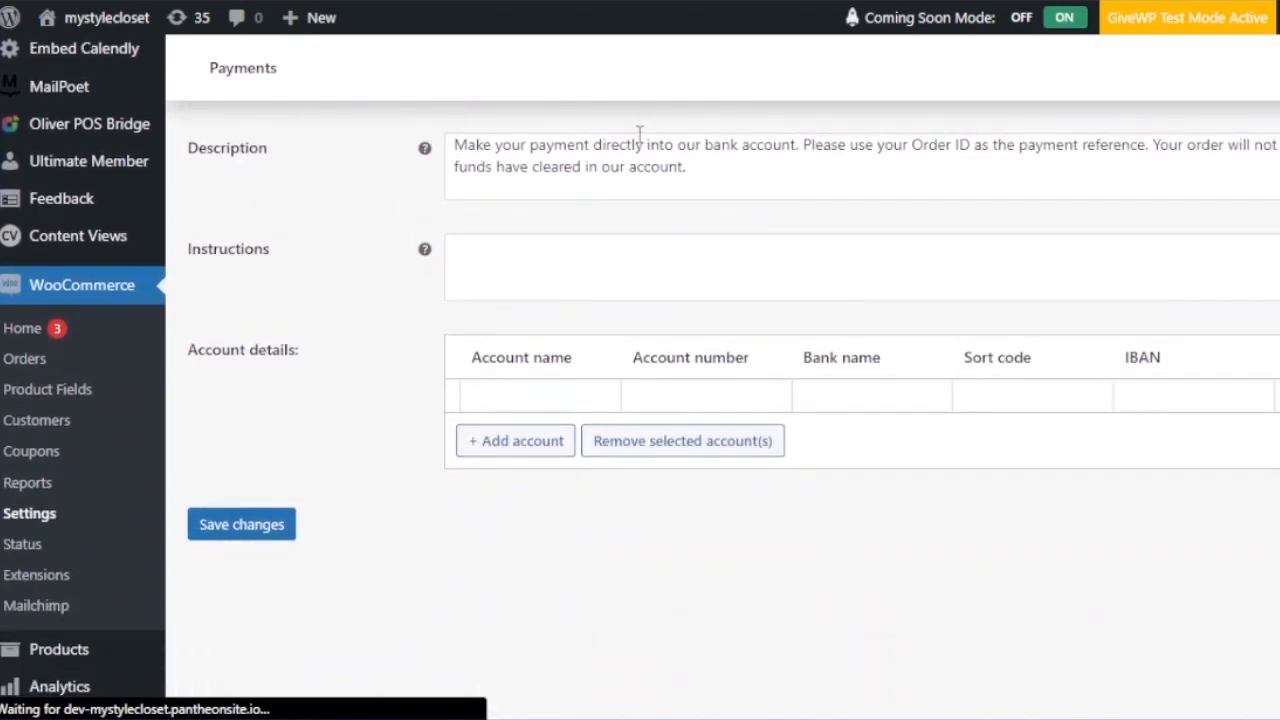
click(543, 254)
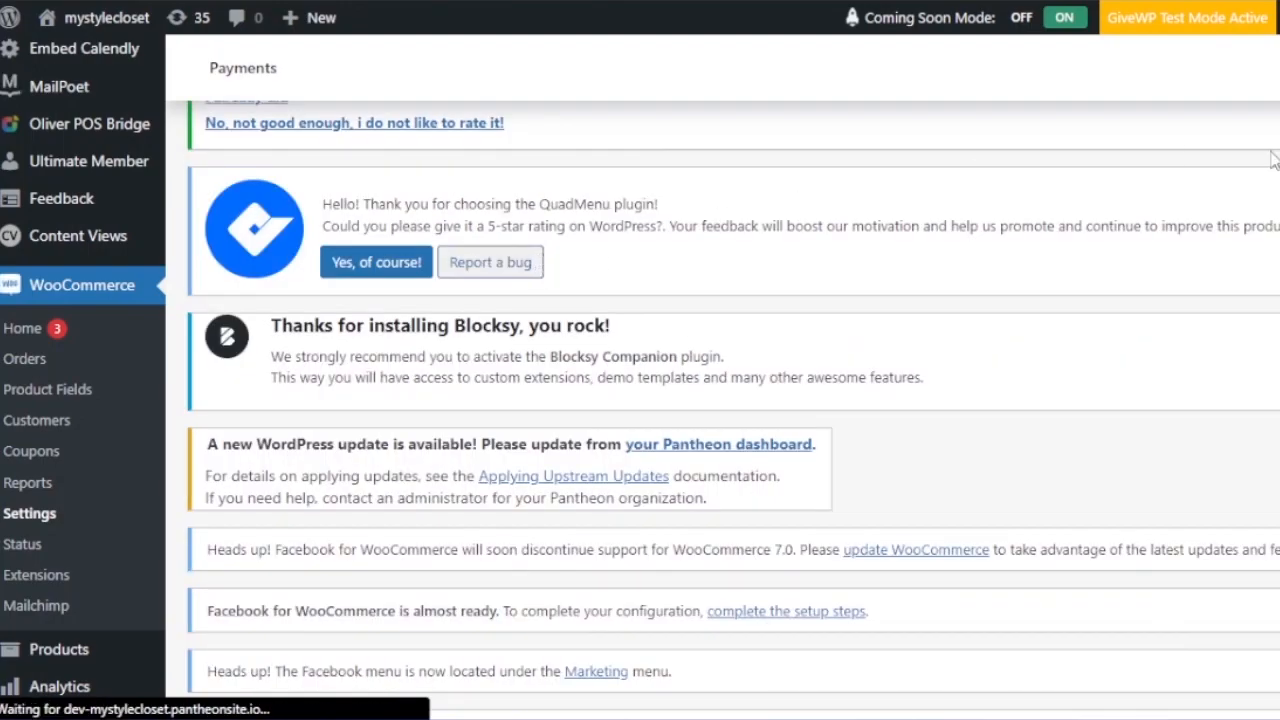
scroll(640, 420, down, 5)
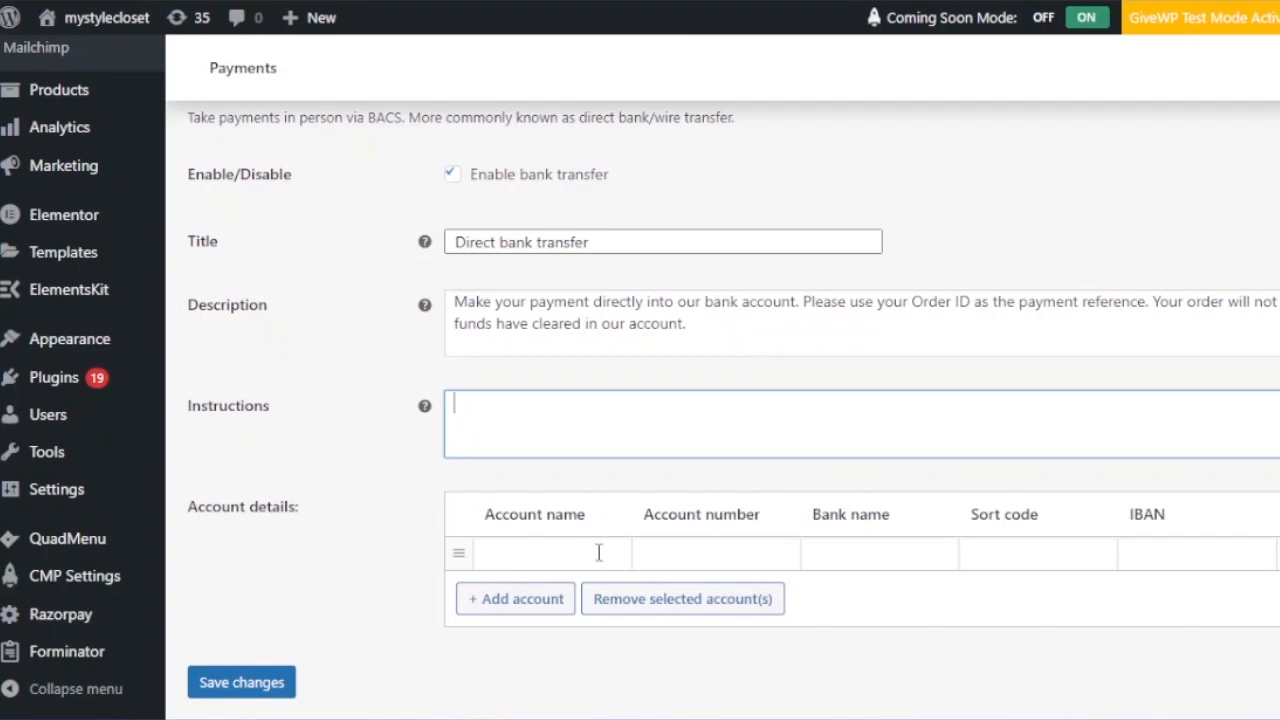
scroll(640, 420, down, 1)
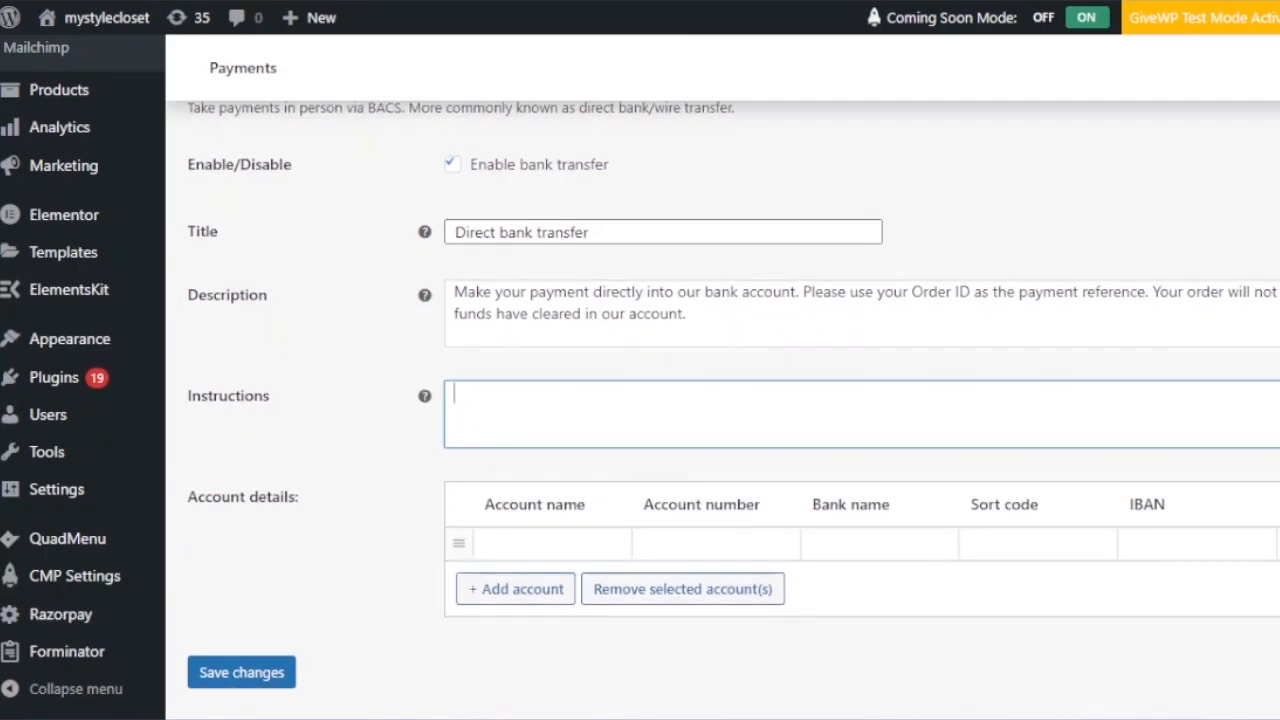
Go through the account name, account number, bank name, sort code and IBAN fields of the bank account row
click(503, 530)
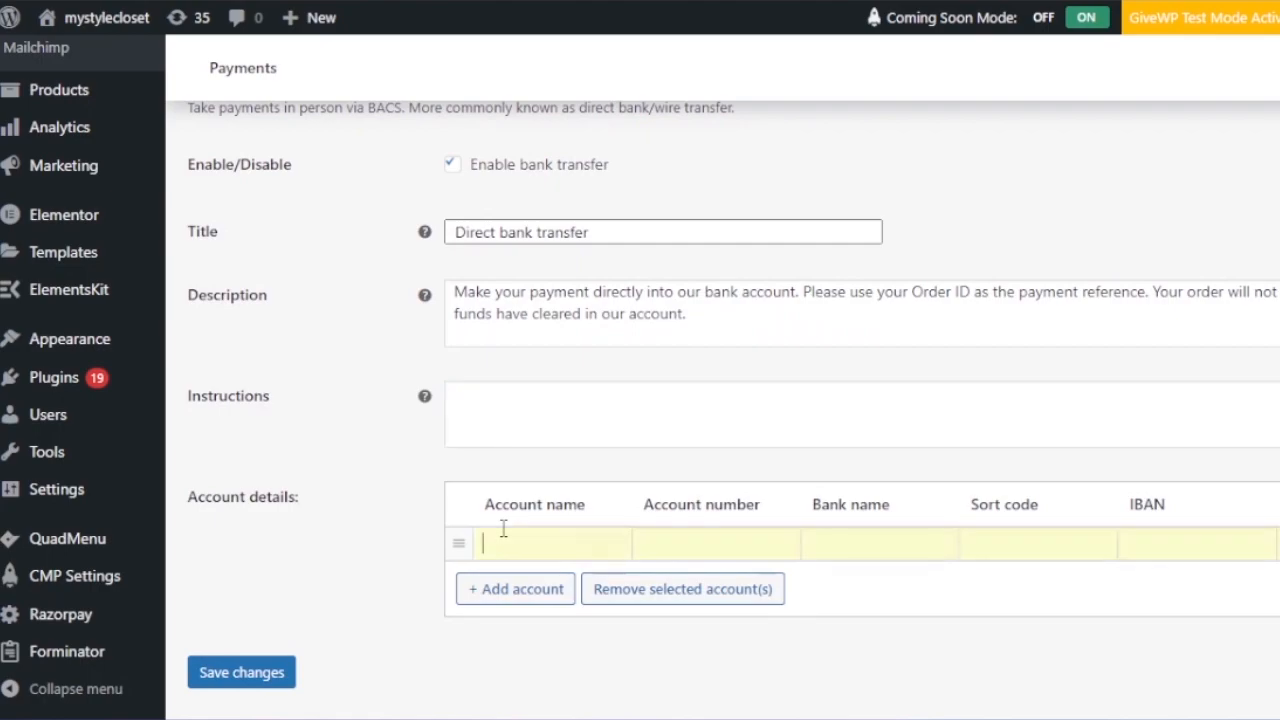
click(719, 540)
click(877, 544)
click(1025, 546)
click(1208, 547)
Add another row to the bank account details and remove the selected first row
click(486, 597)
click(530, 544)
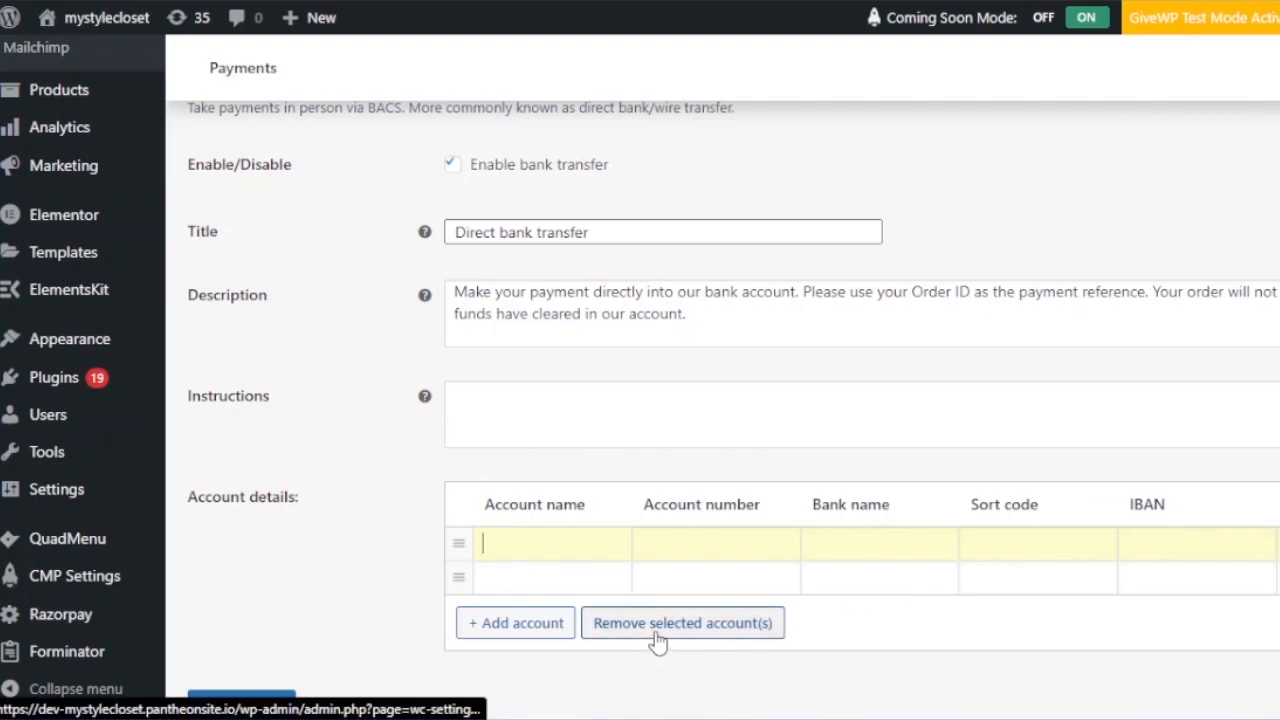
click(716, 624)
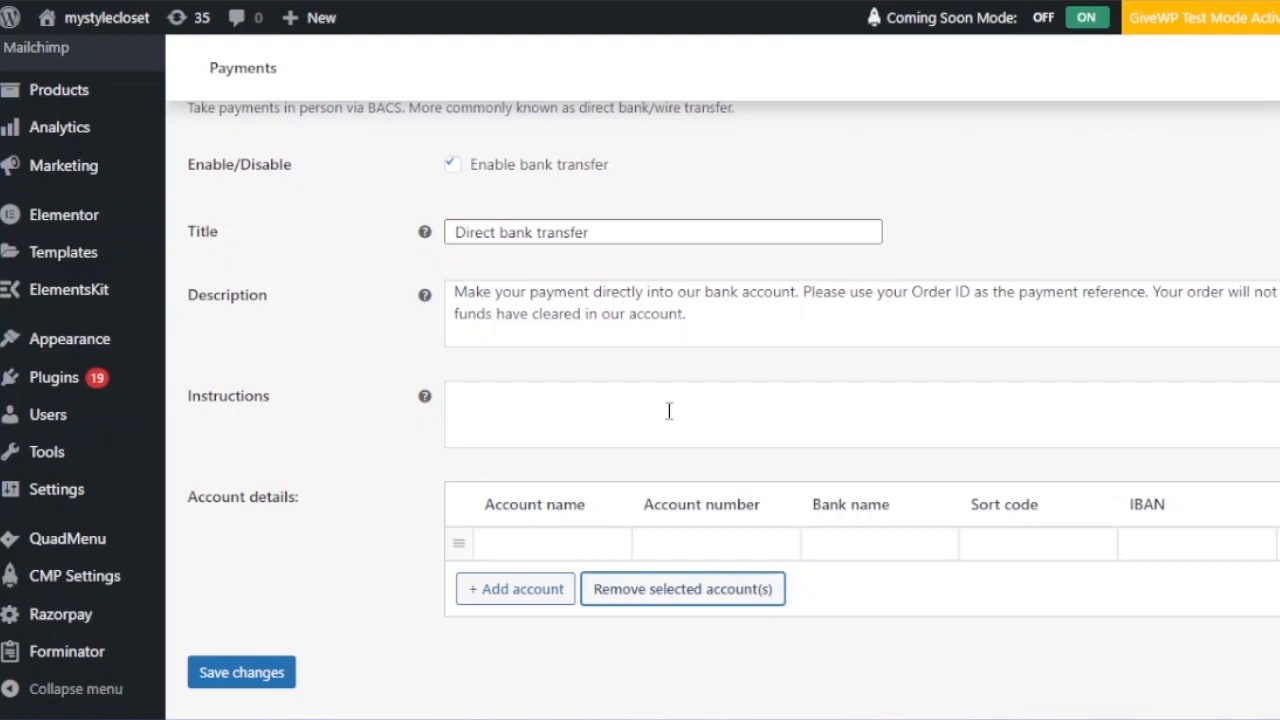
Look through the direct bank transfer page again, from the settings sections down to the account details
click(241, 672)
scroll(640, 400, down, 1)
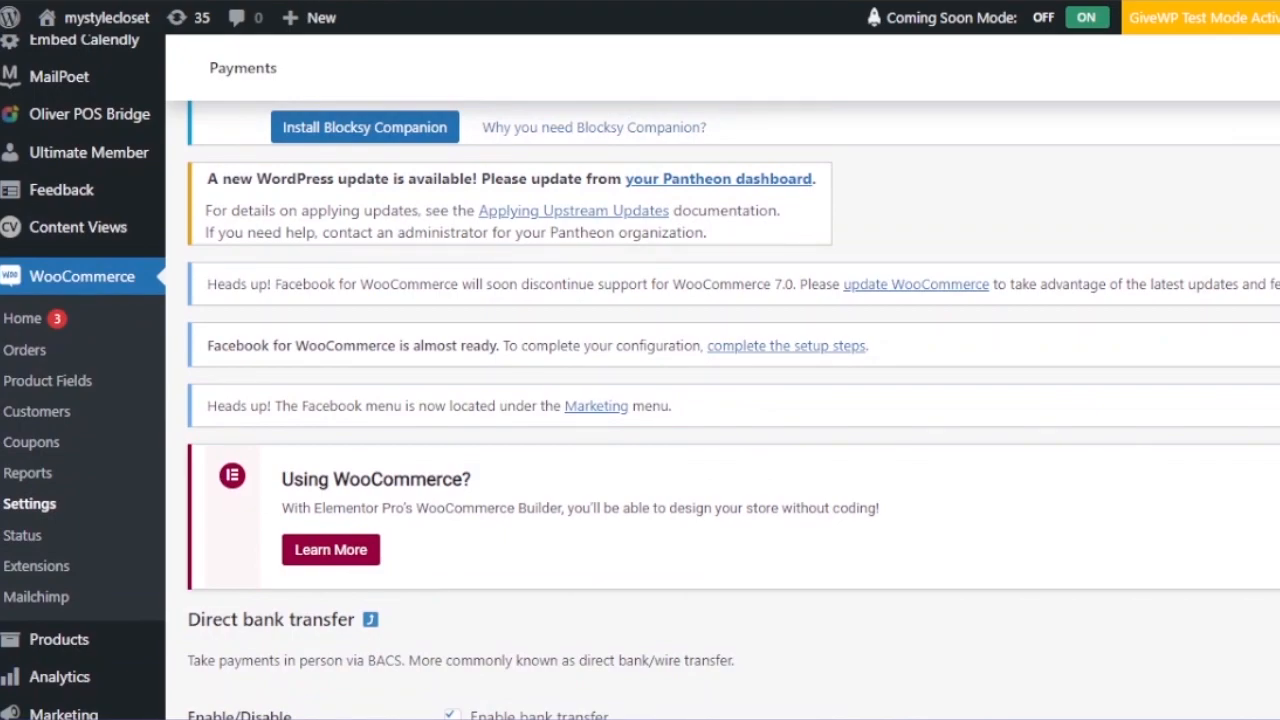
scroll(720, 400, up, 7)
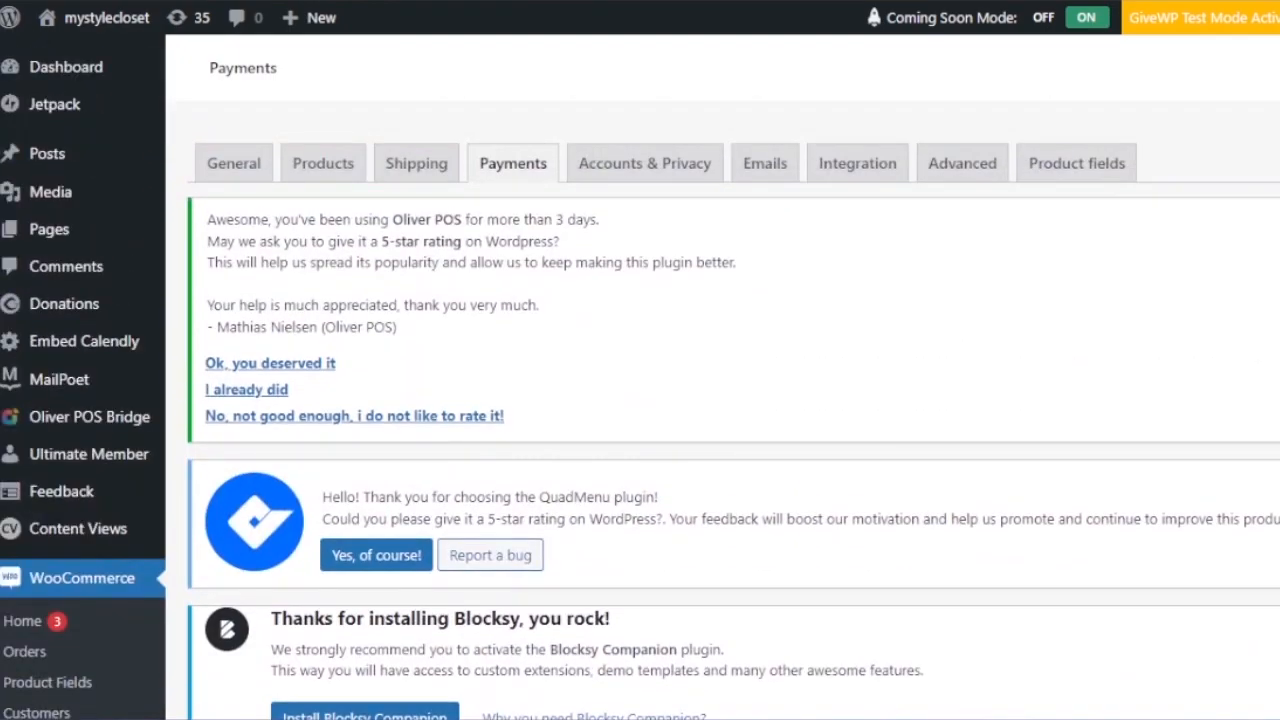
scroll(720, 400, down, 10)
scroll(720, 400, up, 10)
scroll(720, 400, down, 8)
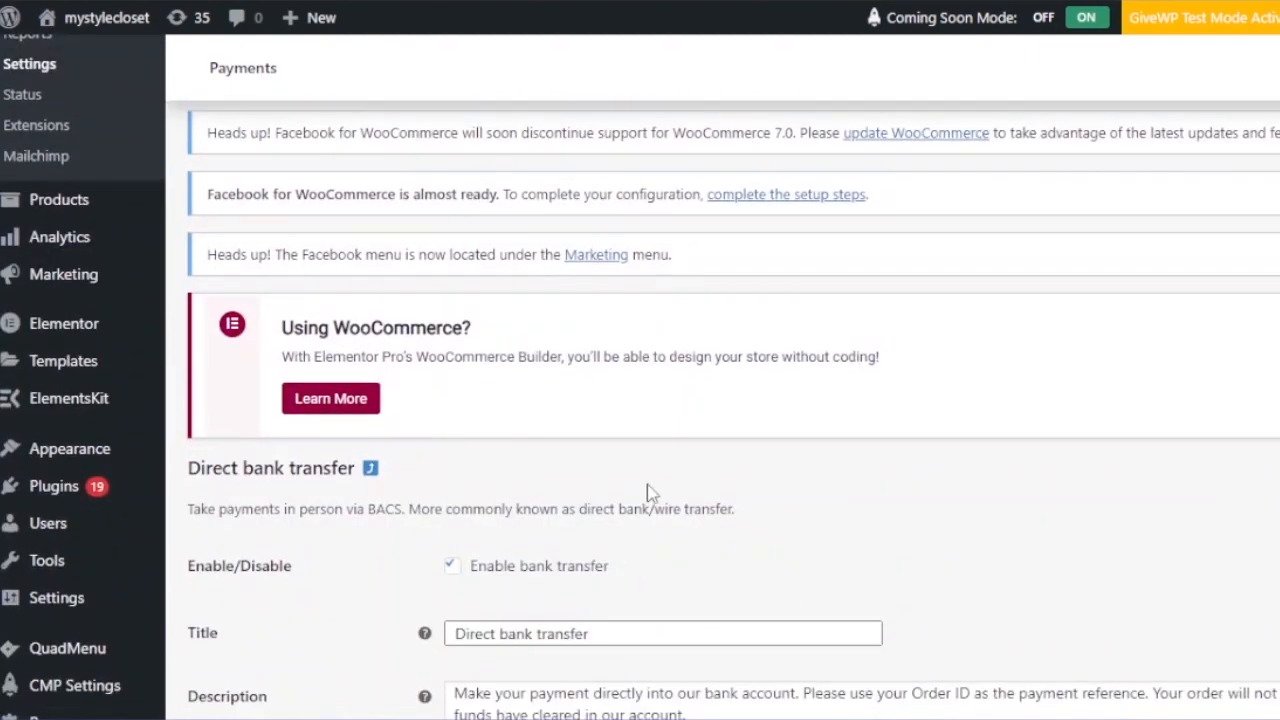
scroll(720, 400, up, 3)
scroll(720, 400, down, 6)
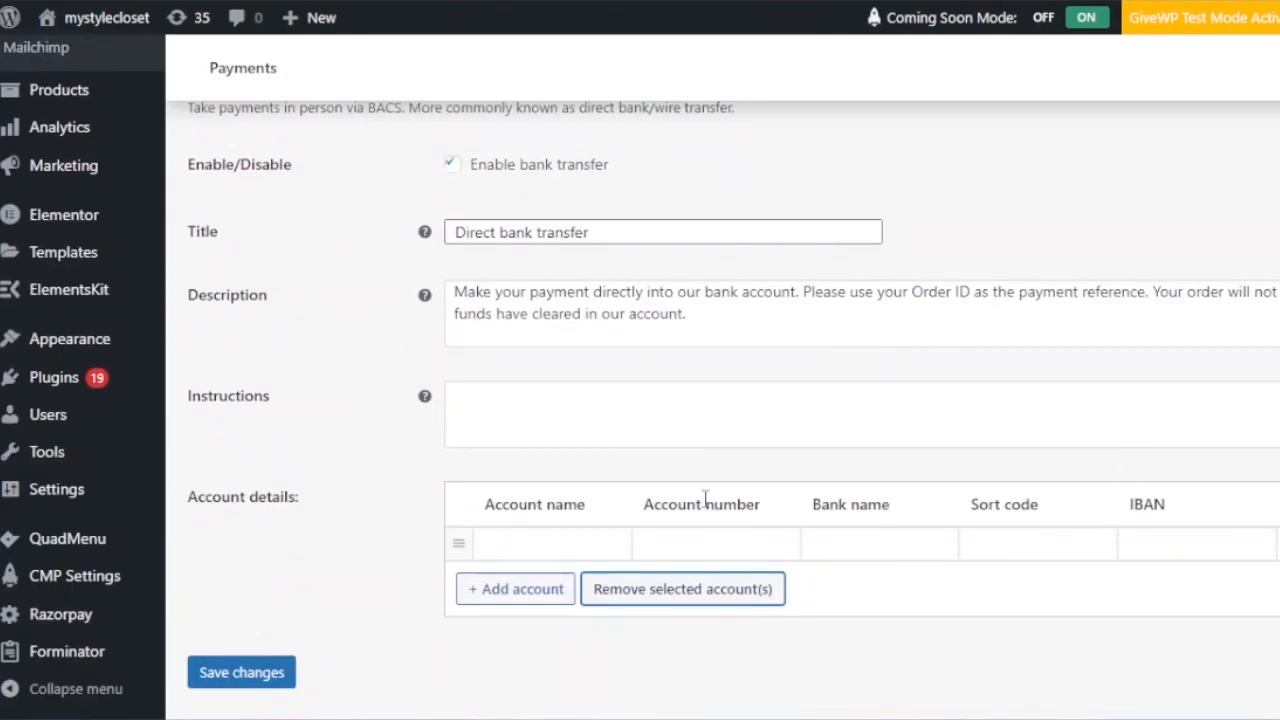
scroll(955, 180, up, 10)
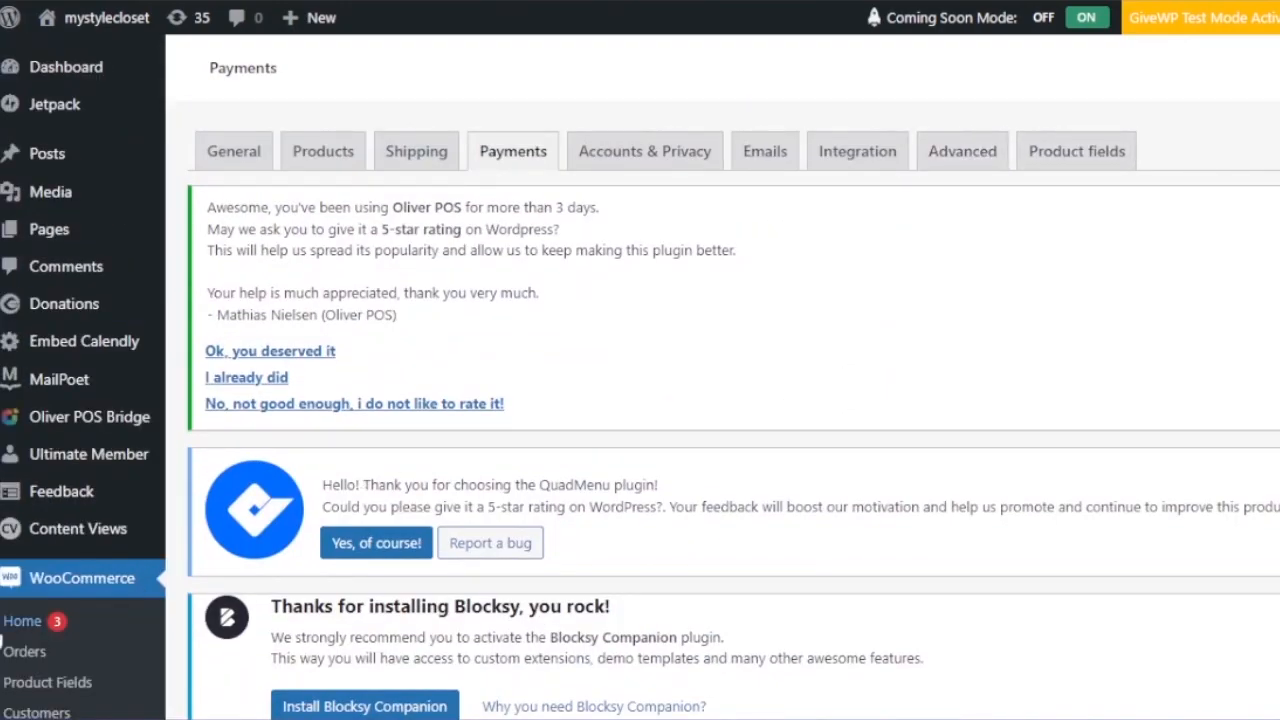
Return to the WooCommerce home page and review the store setup checklist and remaining tasks
click(22, 627)
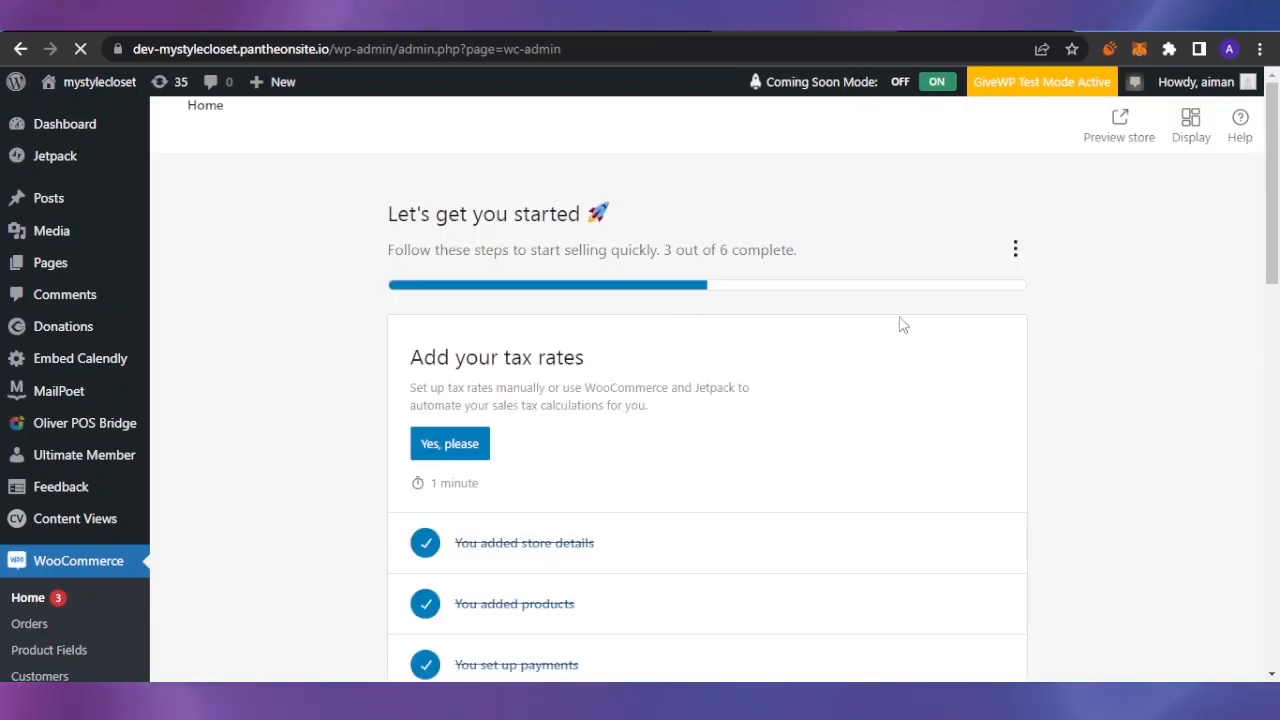
drag(1273, 190, 1278, 232)
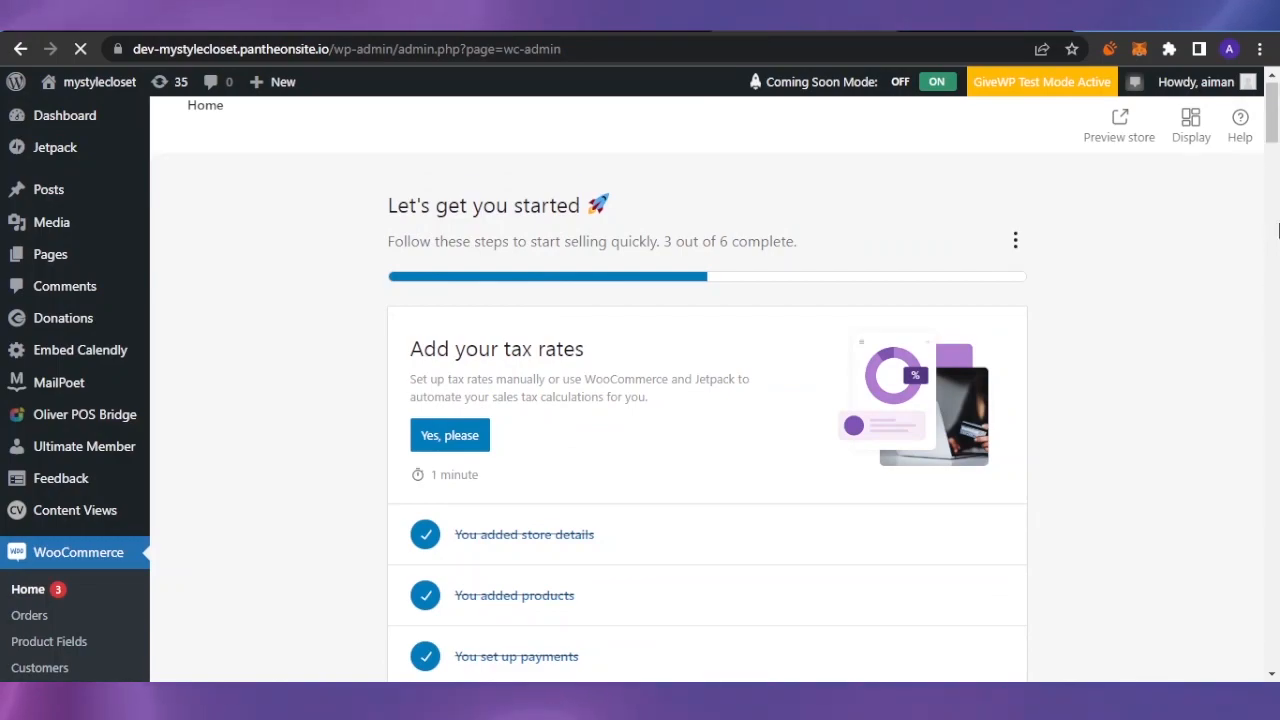
drag(1276, 118, 1276, 148)
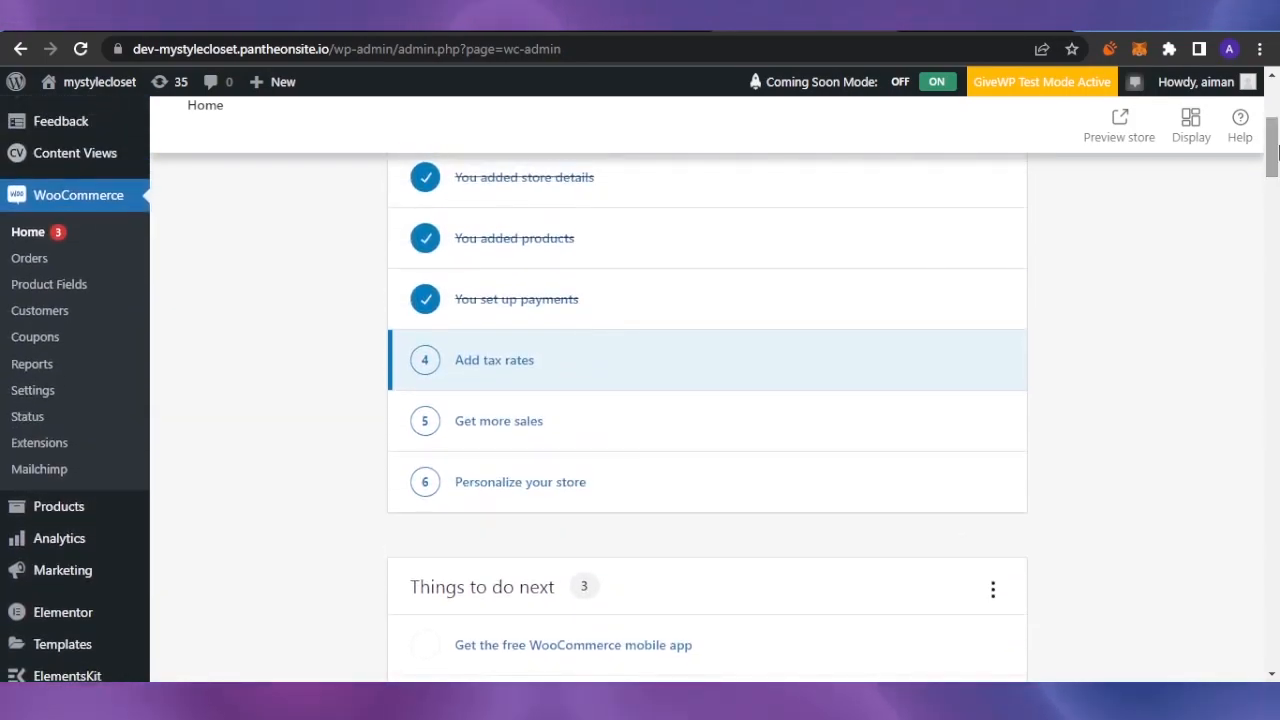
mouse_move(1276, 150)
mouse_down()
mouse_move(1276, 373)
mouse_move(1274, 130)
mouse_up()
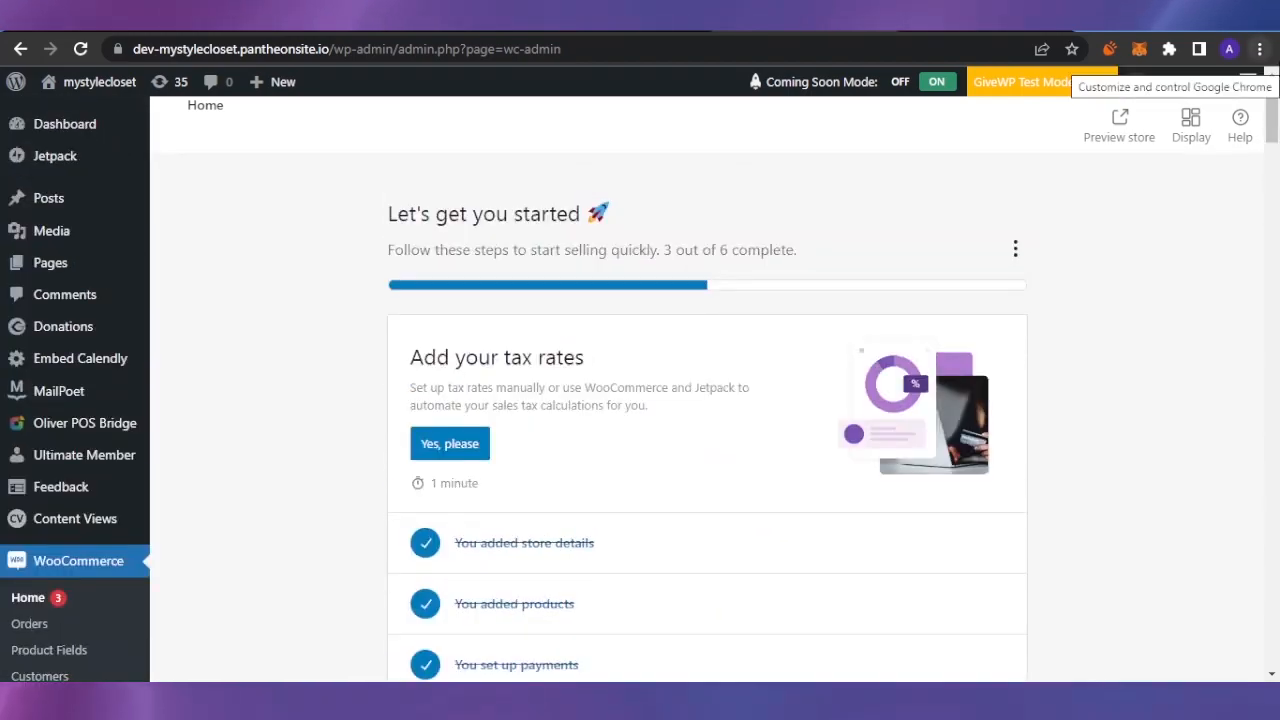